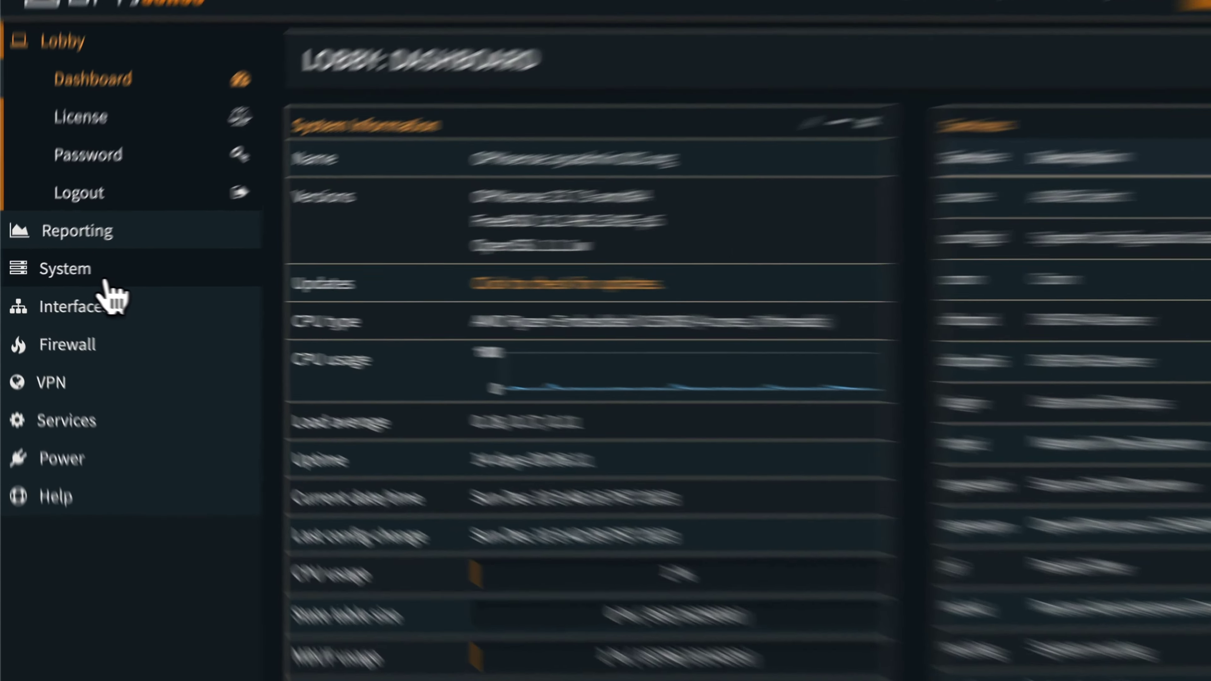
- Search the firmware plugins for 'ddc' and install os-ddclient
left_click(69, 287)
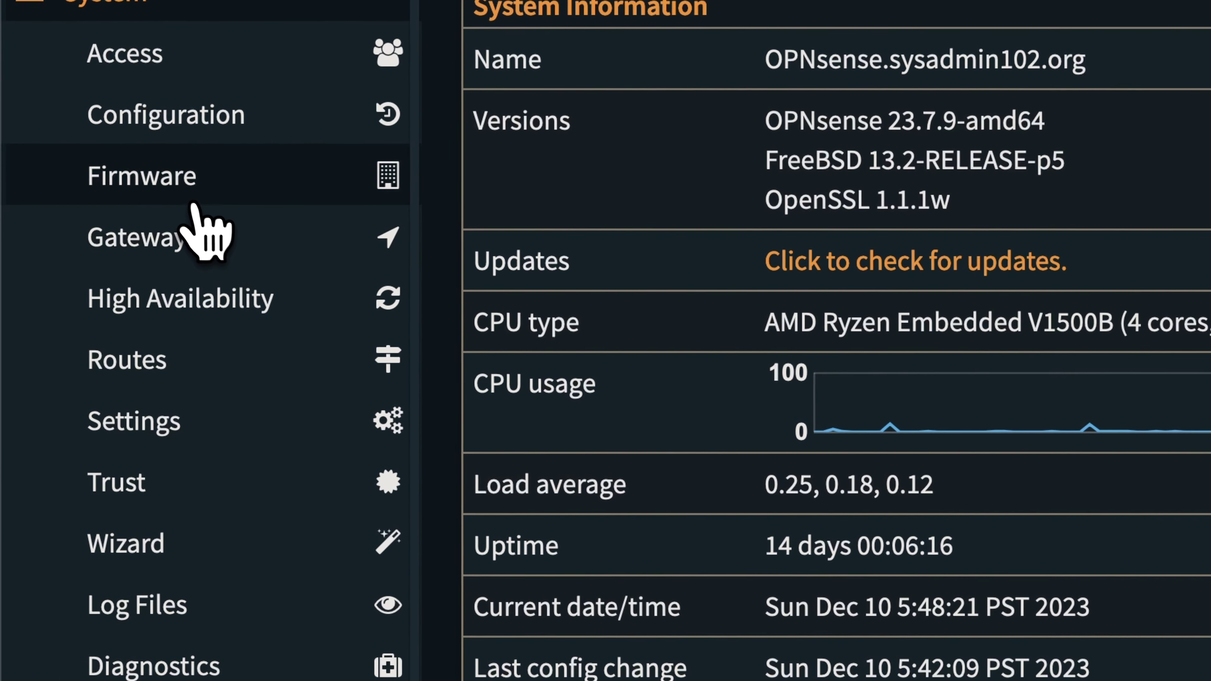
left_click(191, 200)
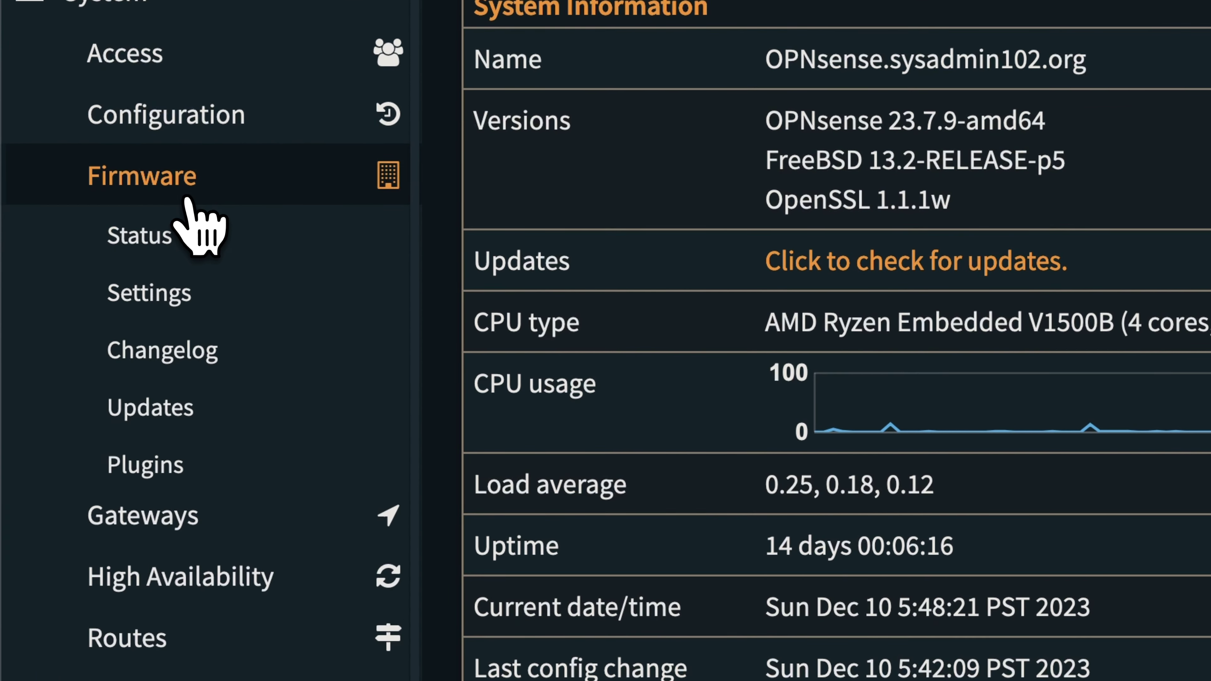
left_click(193, 483)
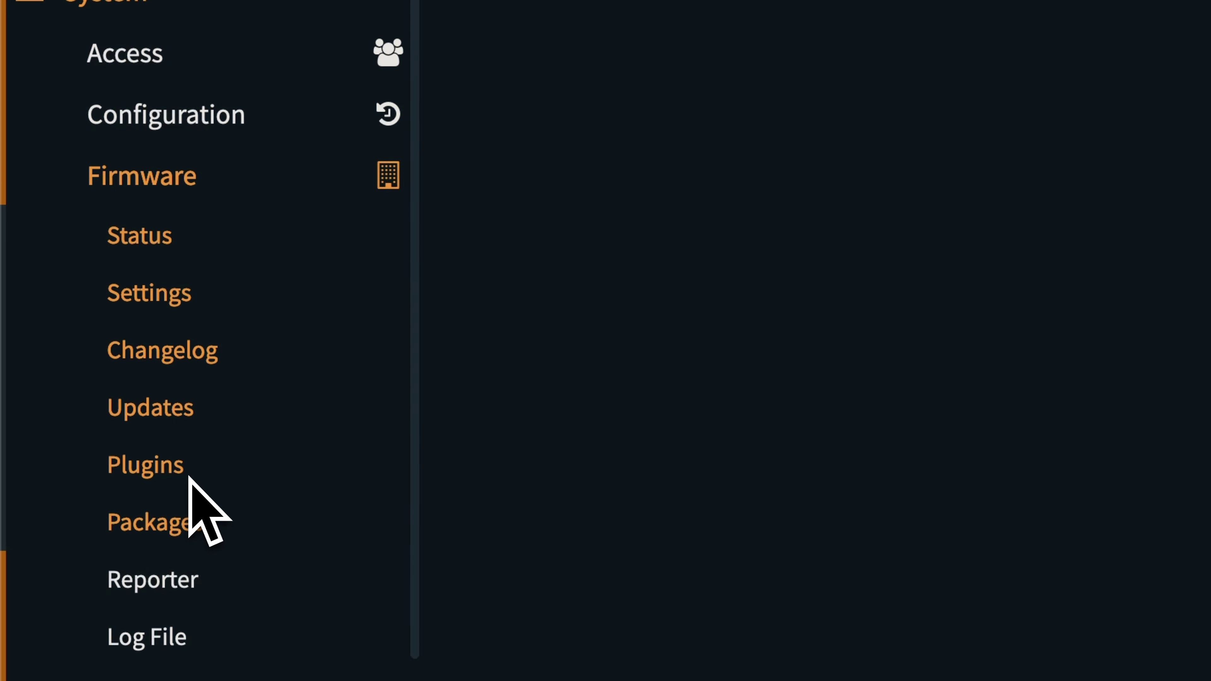
left_click(942, 205)
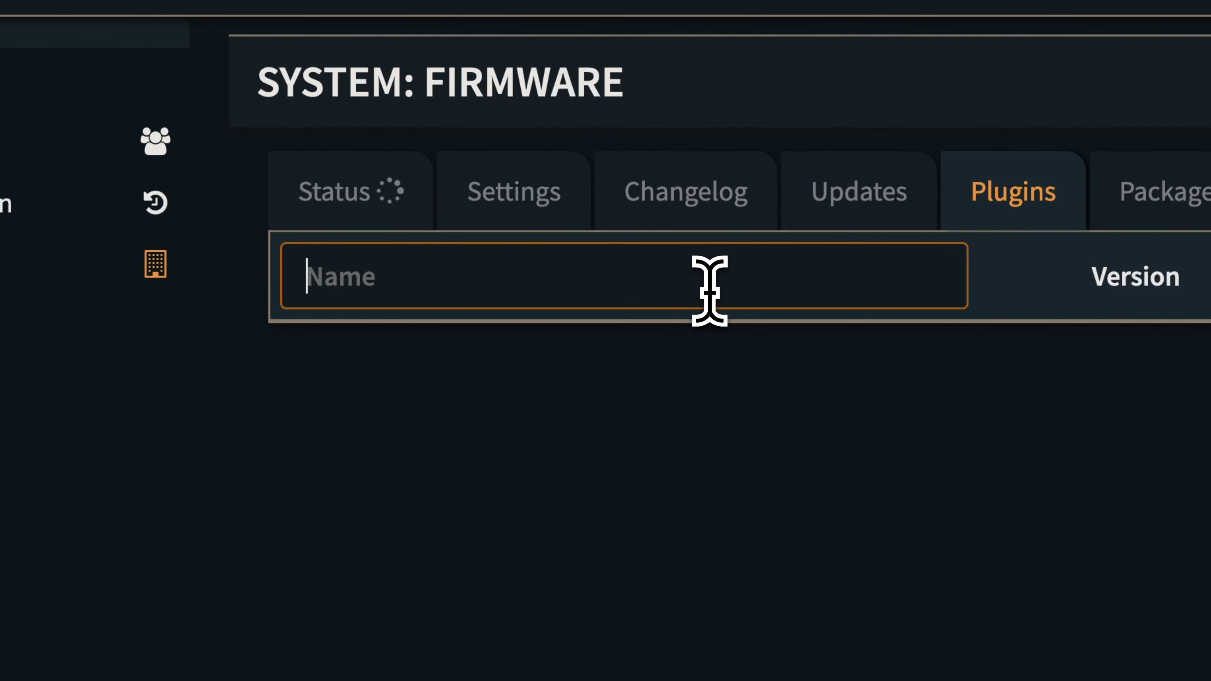
type("ddc")
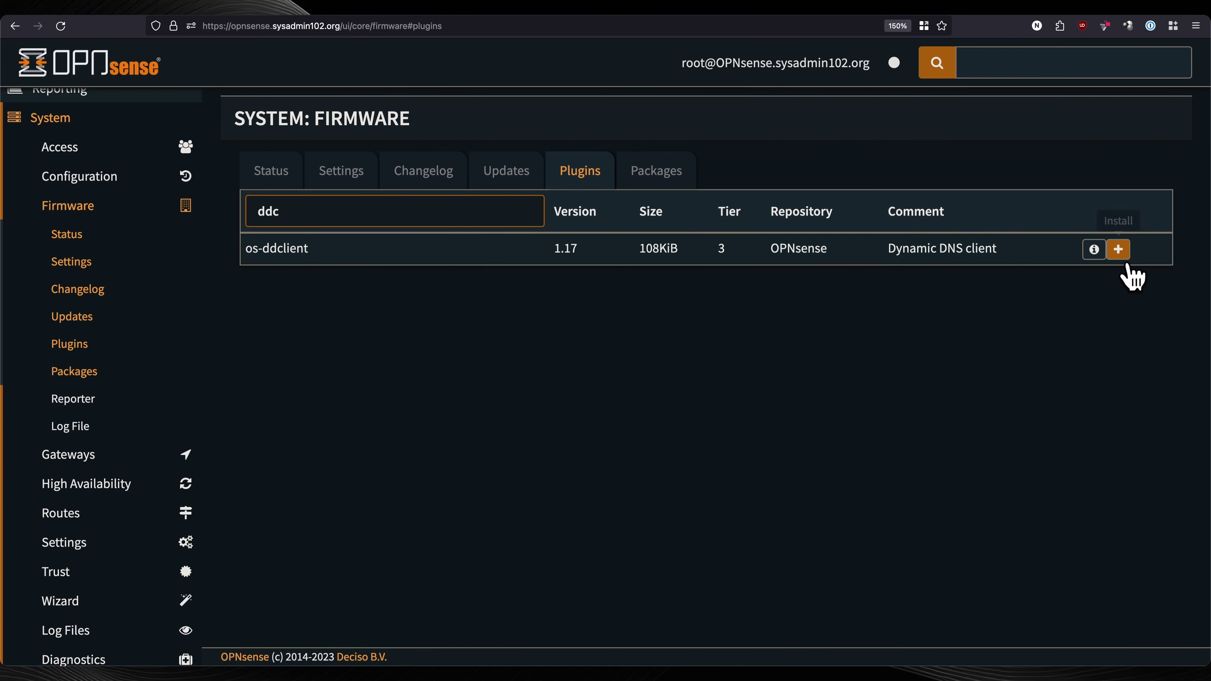
left_click(1120, 252)
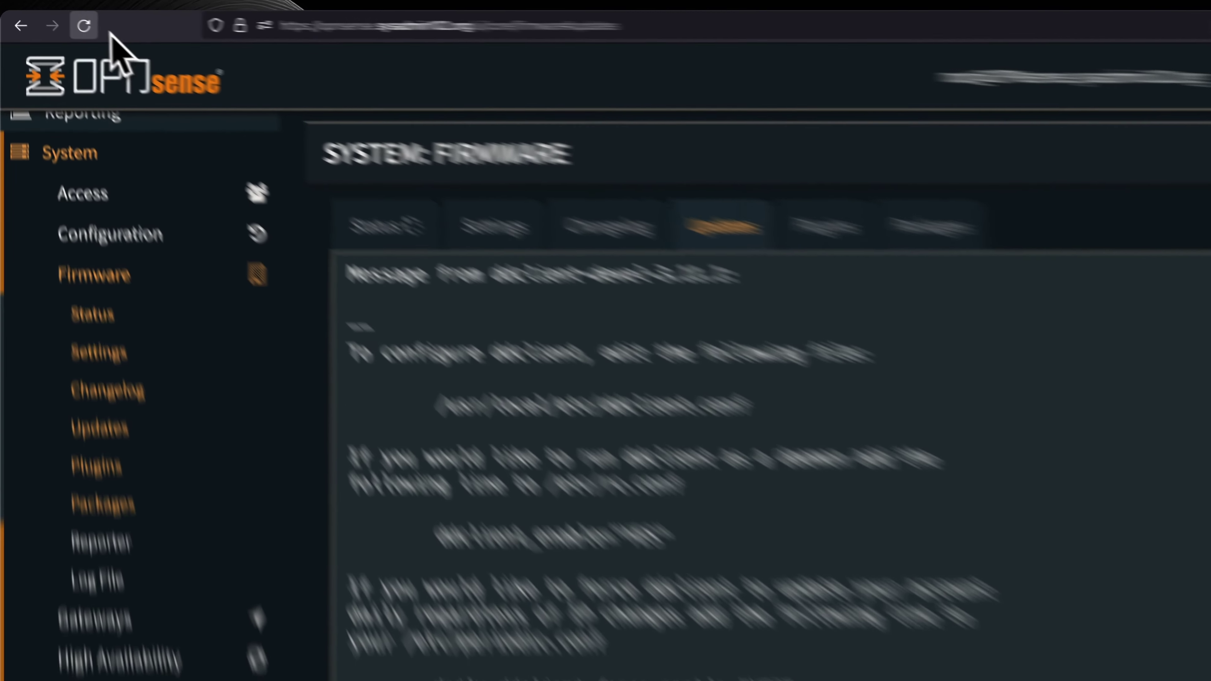
- Reload OPNsense and navigate to Services > Dynamic DNS > Settings, showing the empty Accounts list
left_click(65, 26)
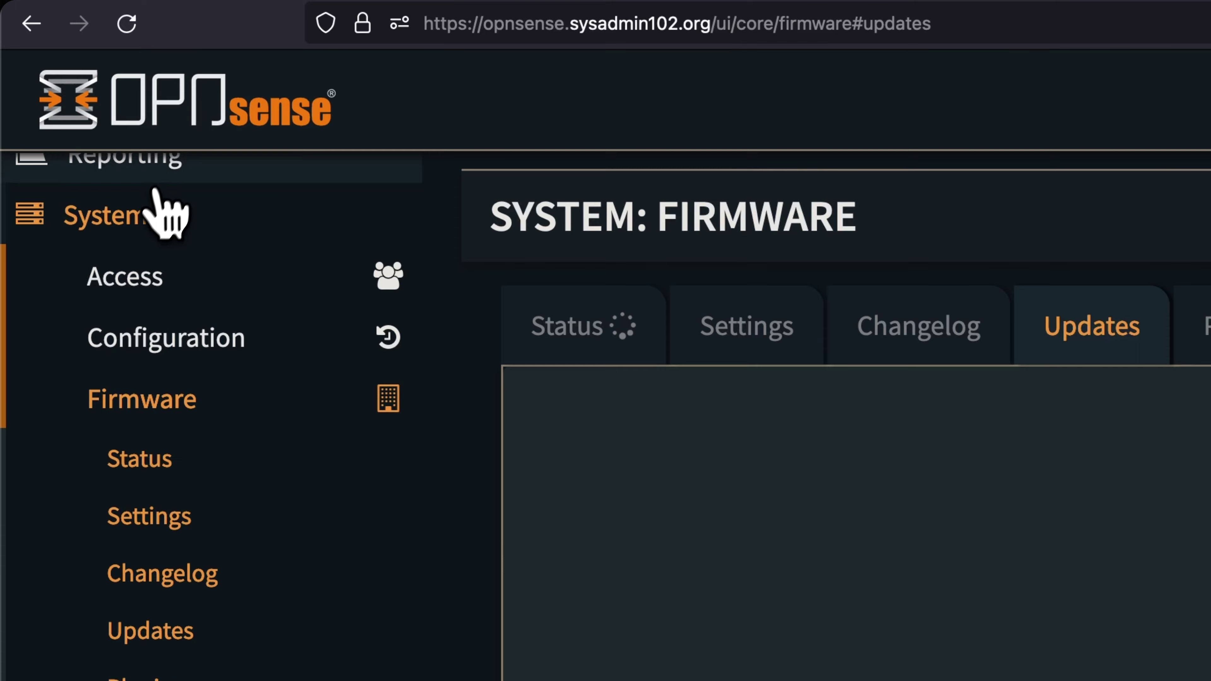
left_click(161, 212)
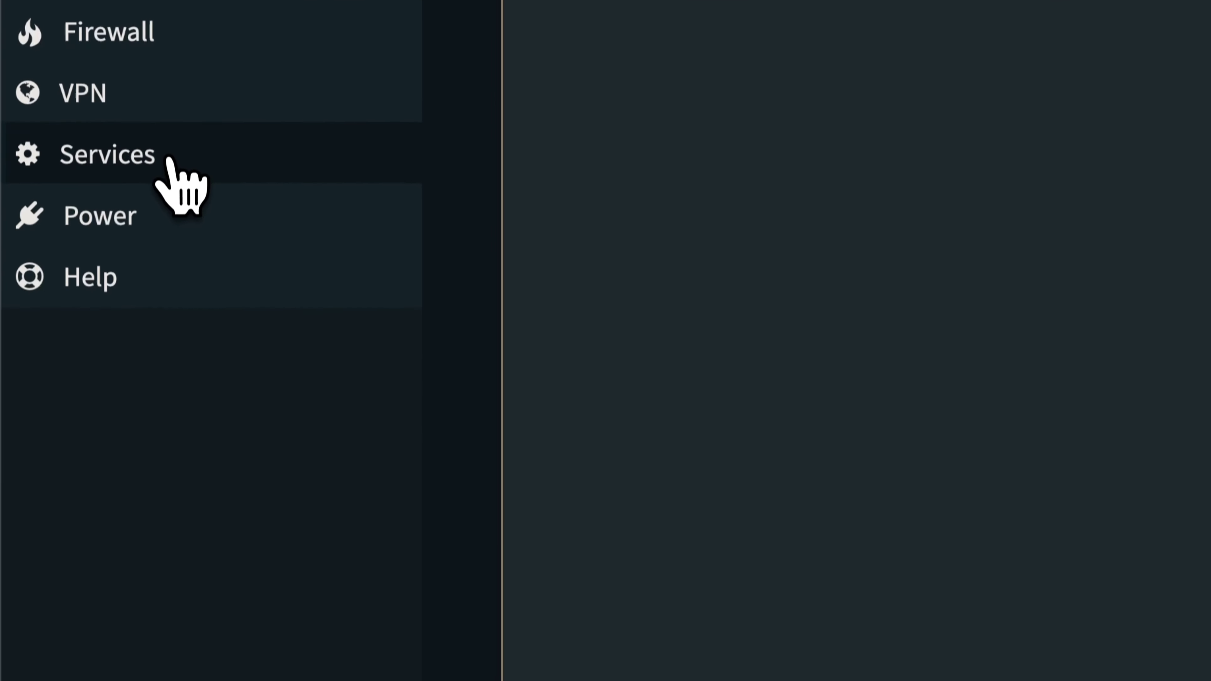
left_click(152, 554)
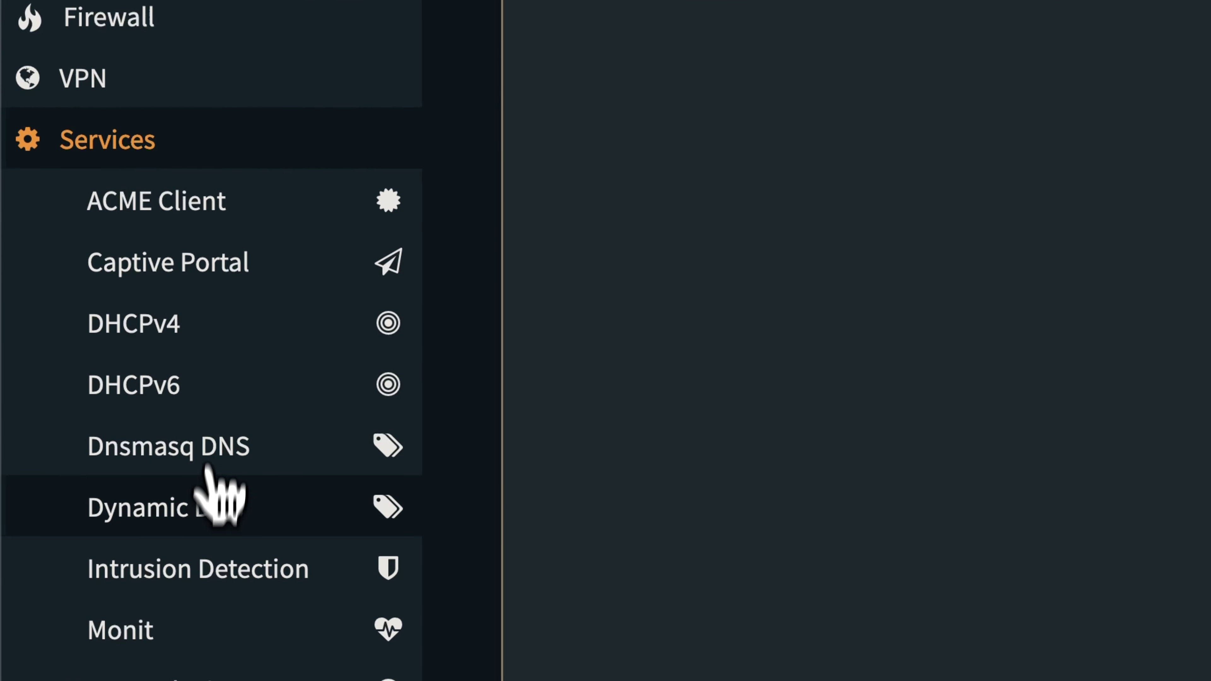
left_click(193, 523)
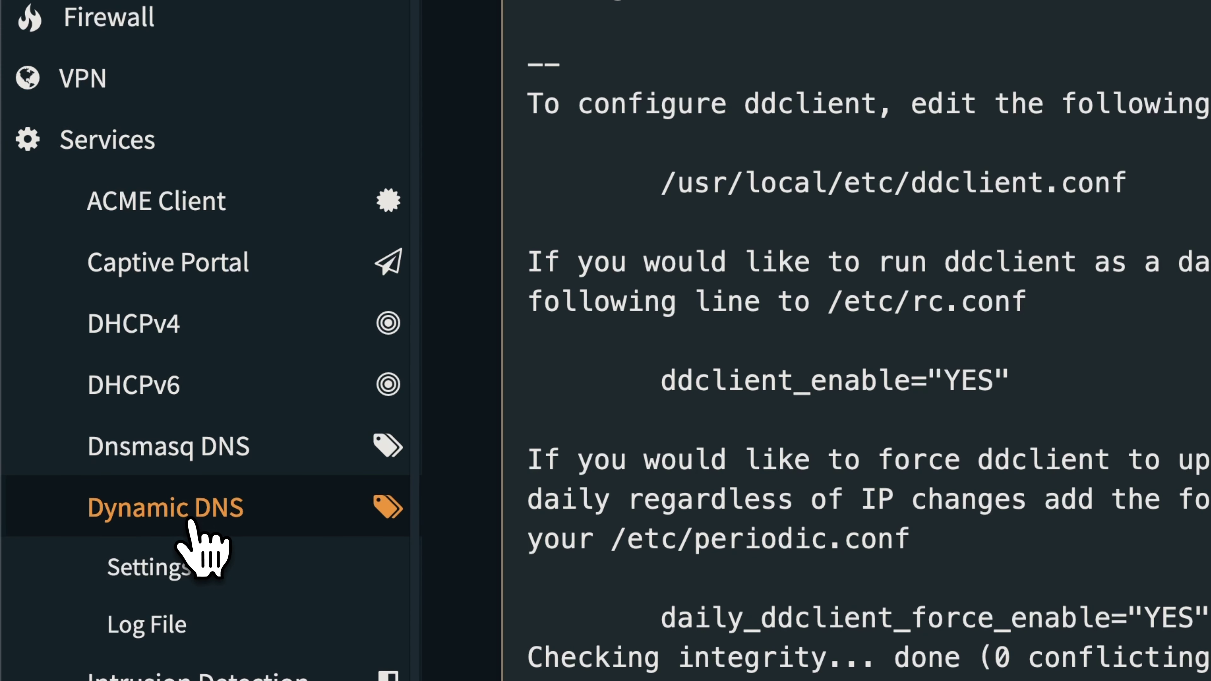
left_click(186, 578)
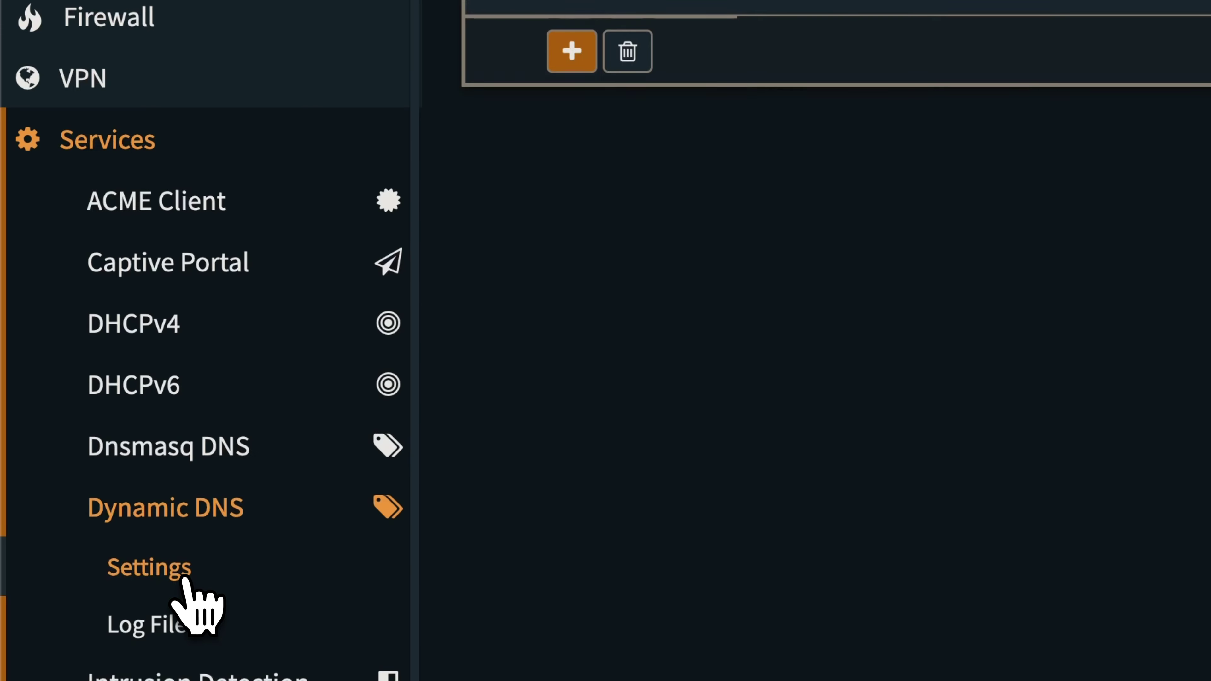
scroll(198, 600, "down", 5)
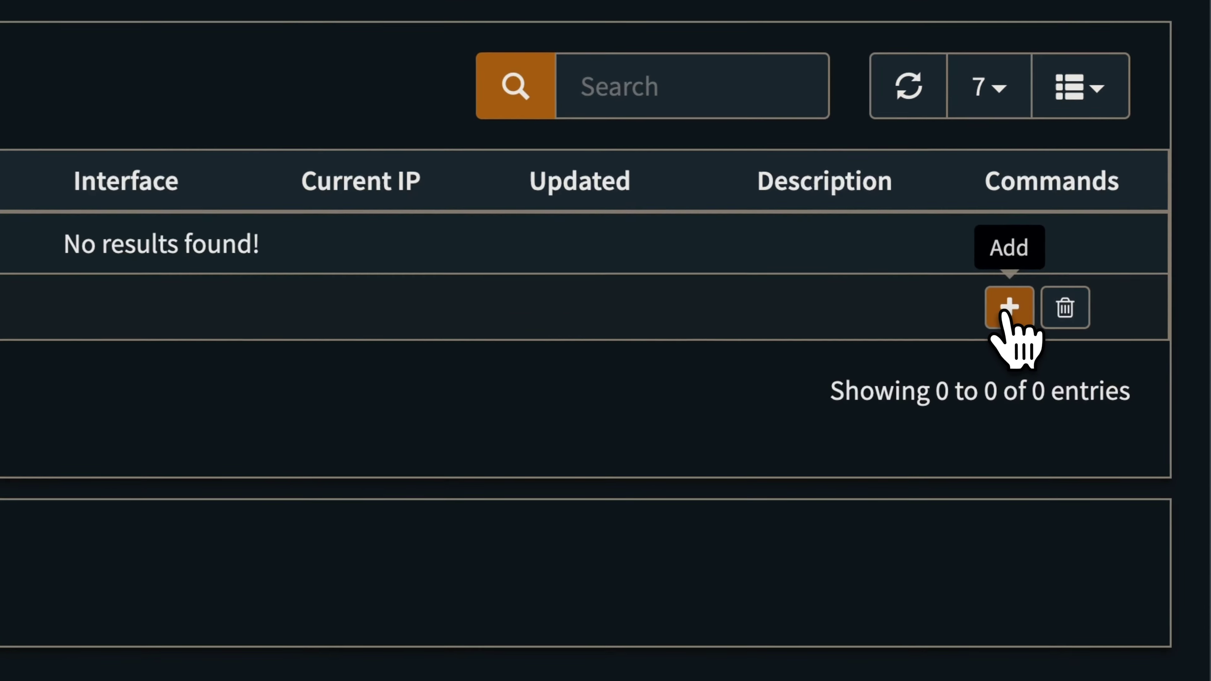
- Add a new account with description 'Cloudflare' and Cloudflare as the service, then select the credential fields
left_click(1113, 327)
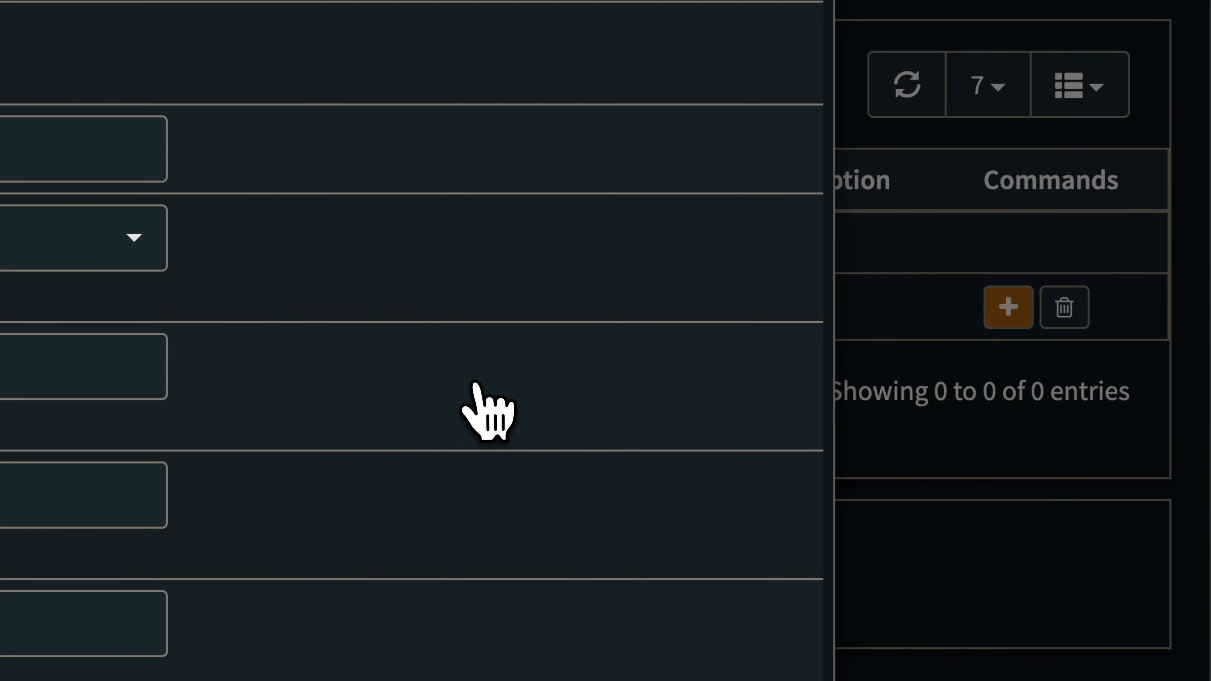
left_click(116, 160)
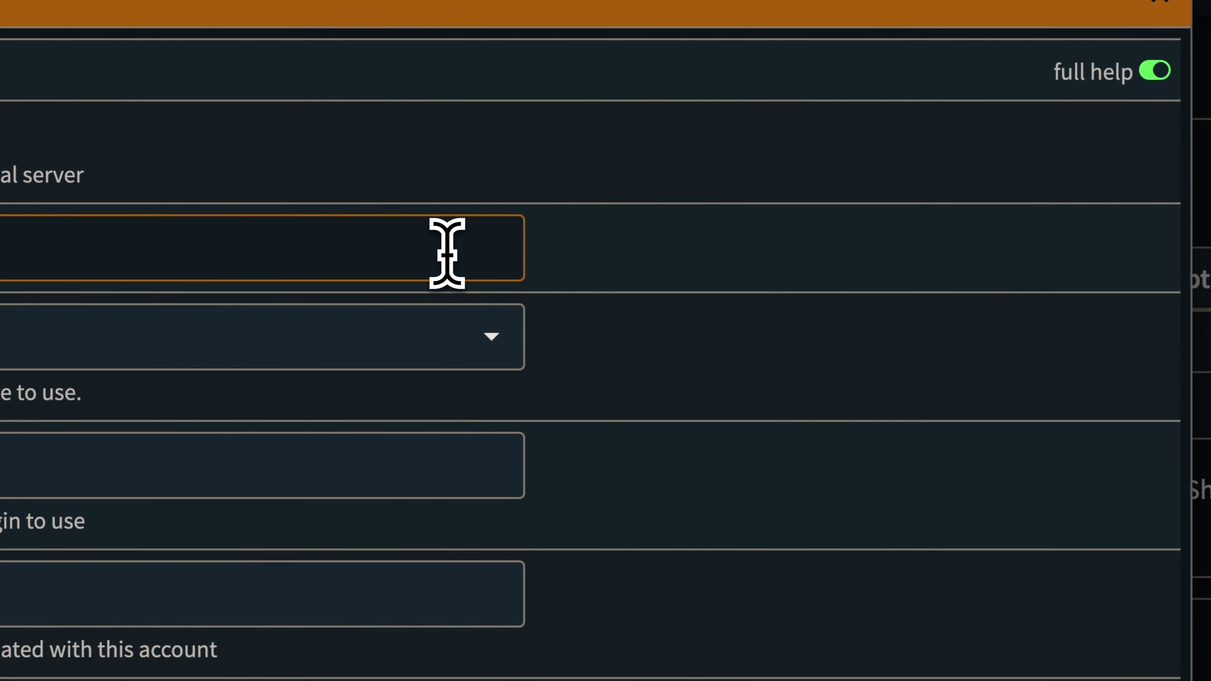
type("Cloudfla")
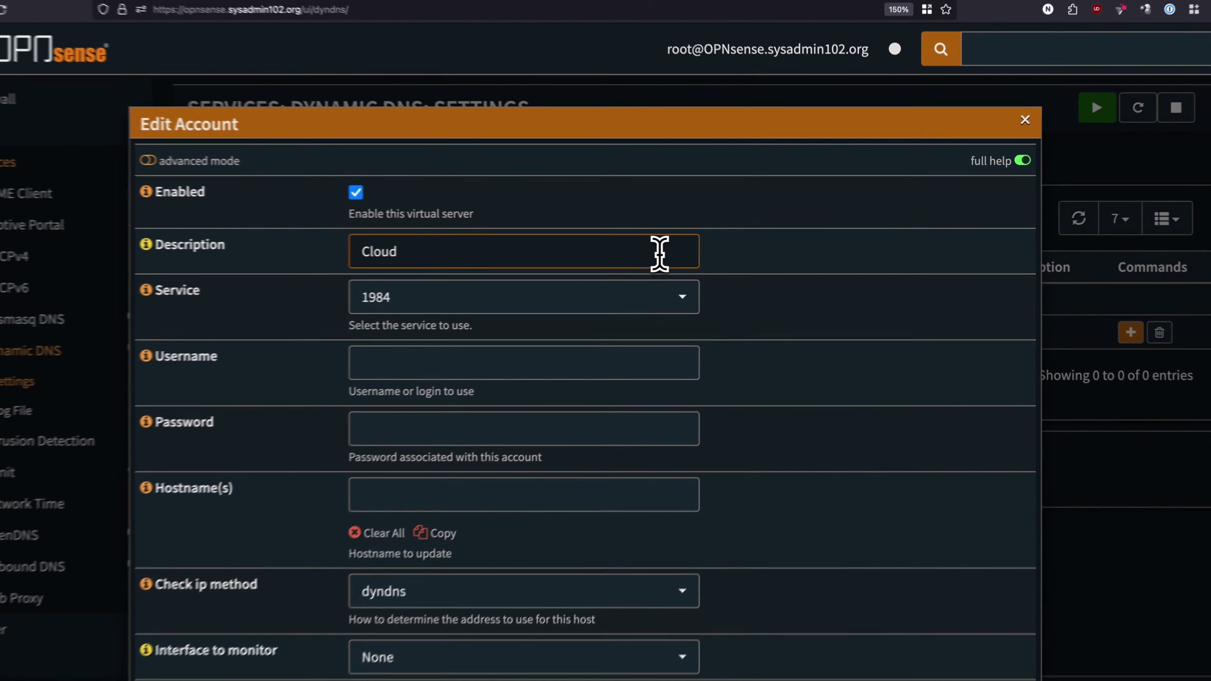
type("re")
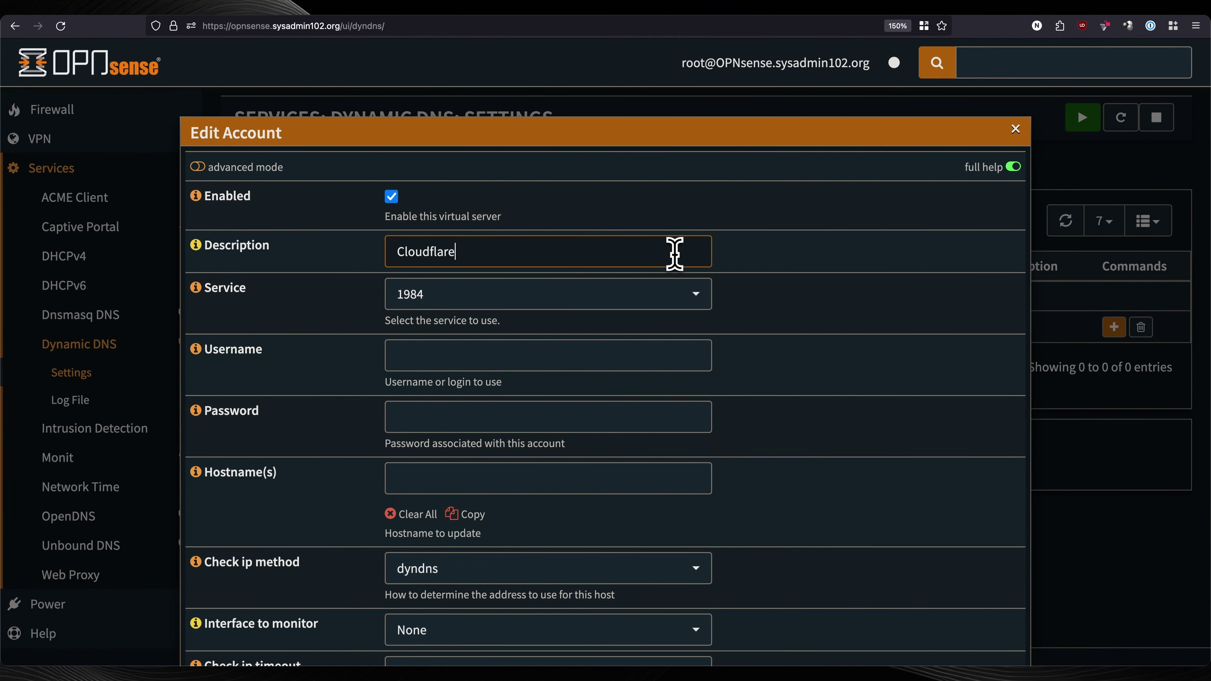
left_click(648, 294)
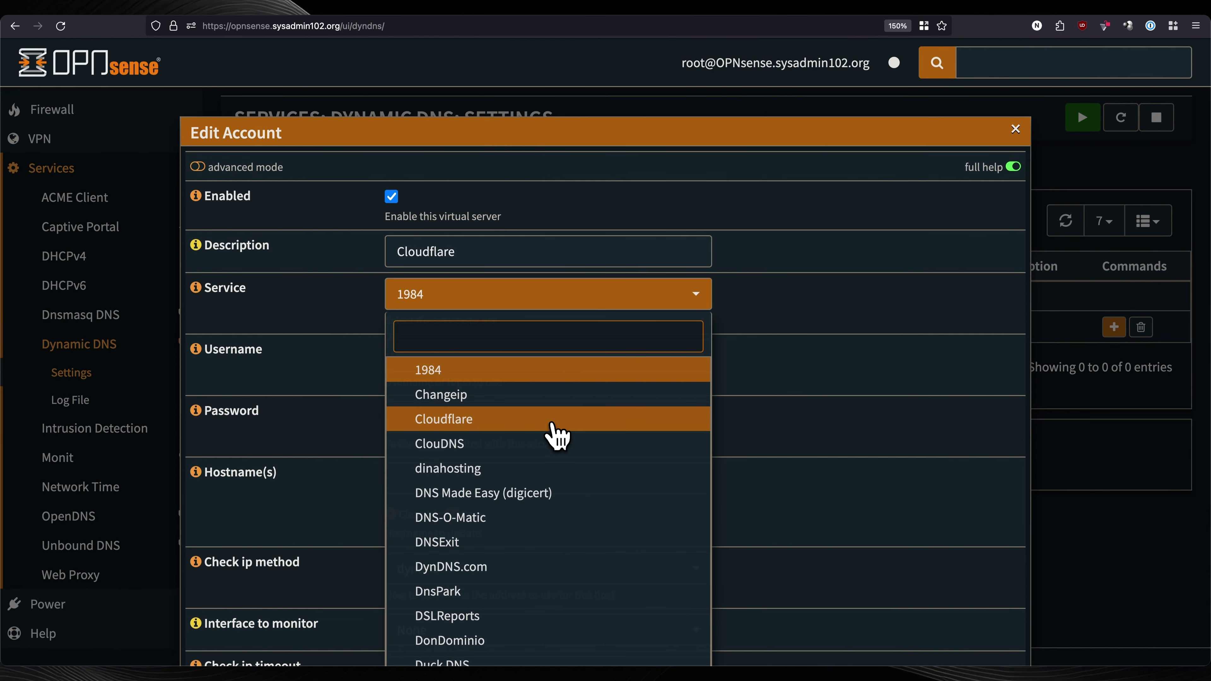
left_click(553, 422)
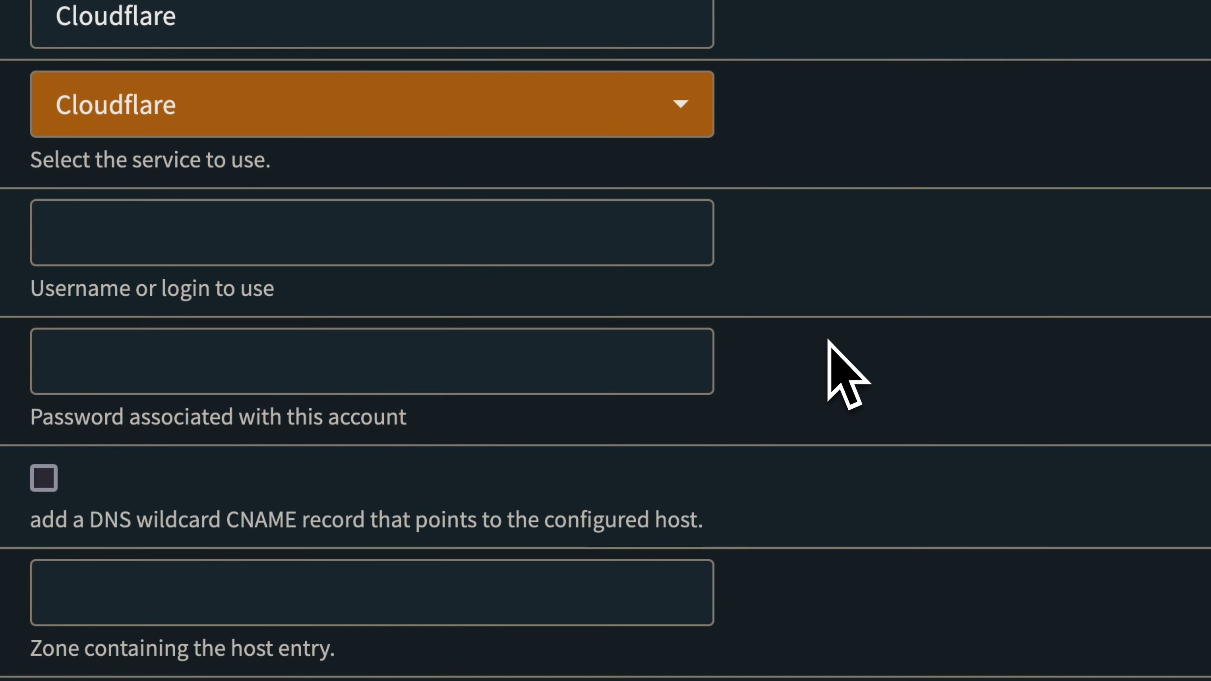
left_click(556, 259)
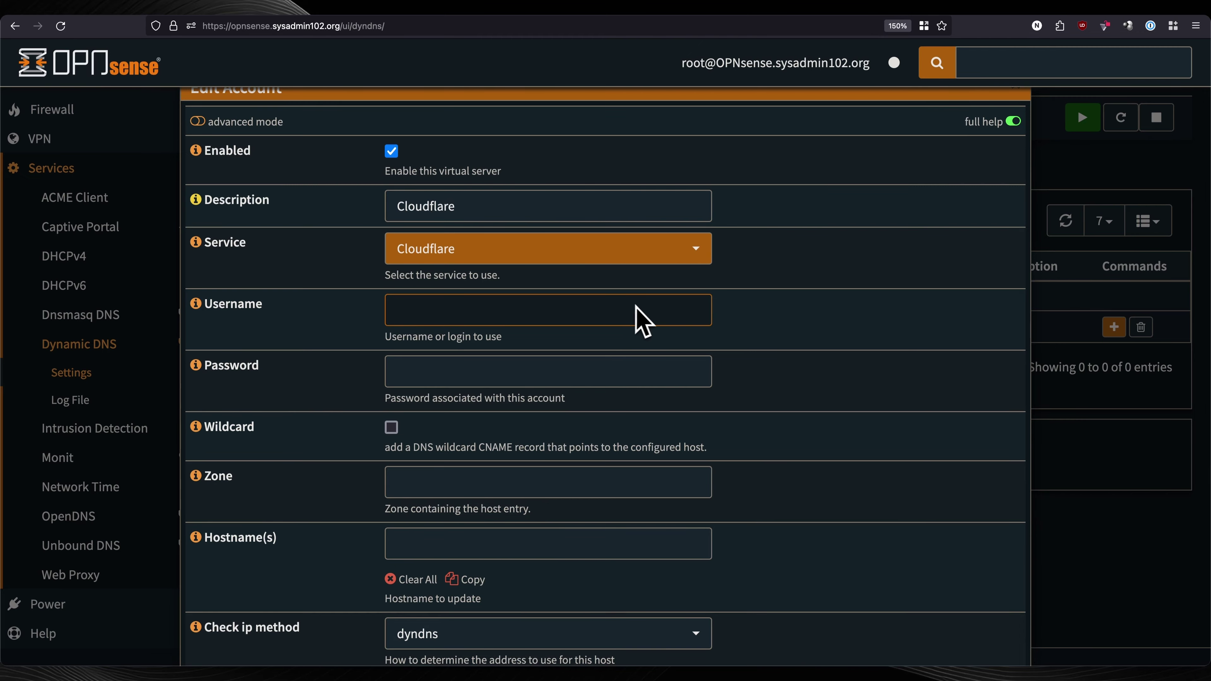
left_click(618, 368)
left_click(808, 374)
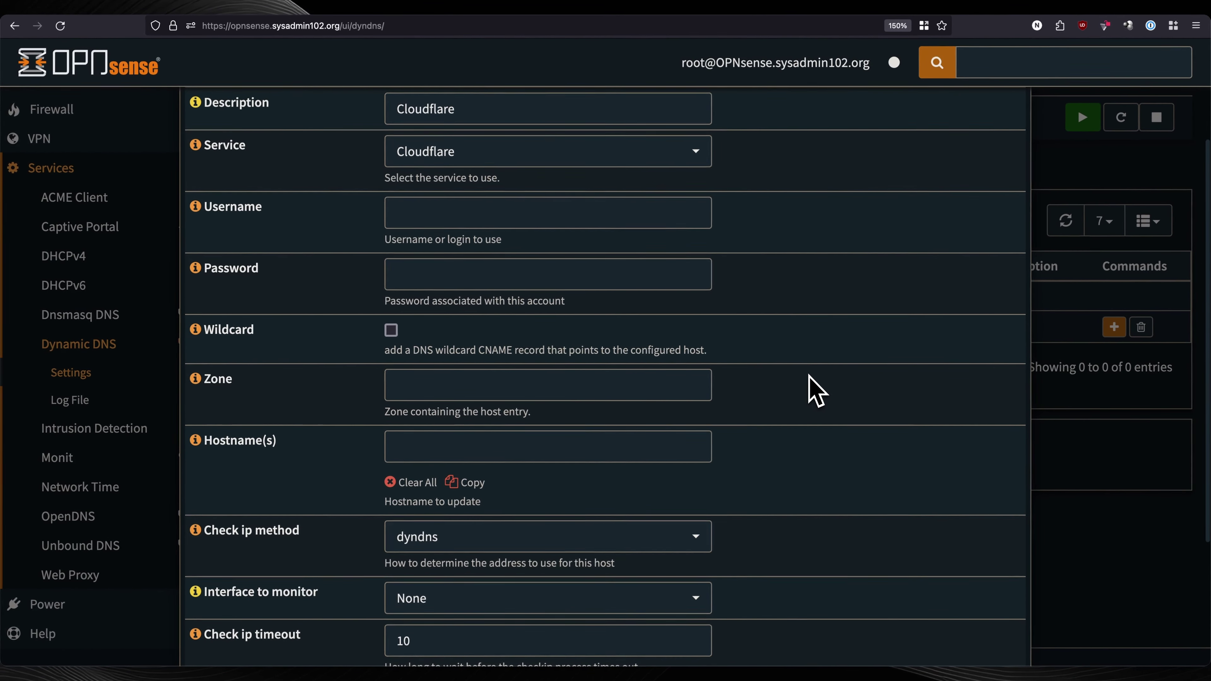
- Enter sysadmin102.org as the account's DNS zone and review the hostname field
left_click(599, 398)
type("sysadmin1")
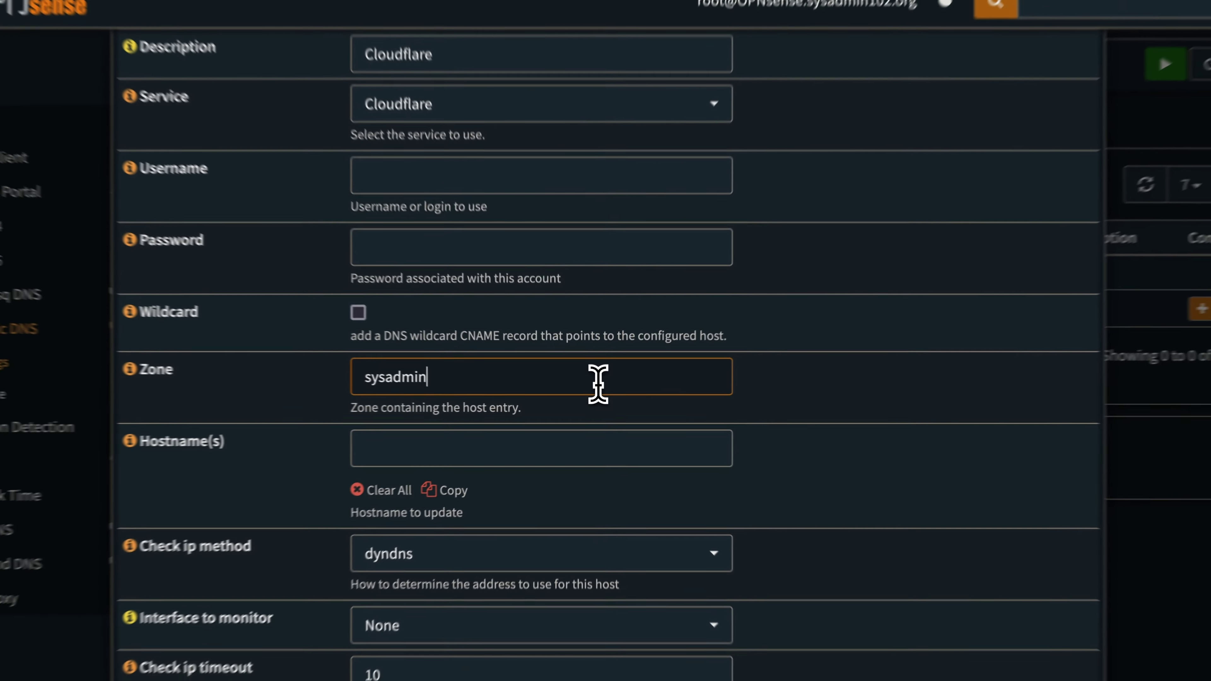
type("02.org")
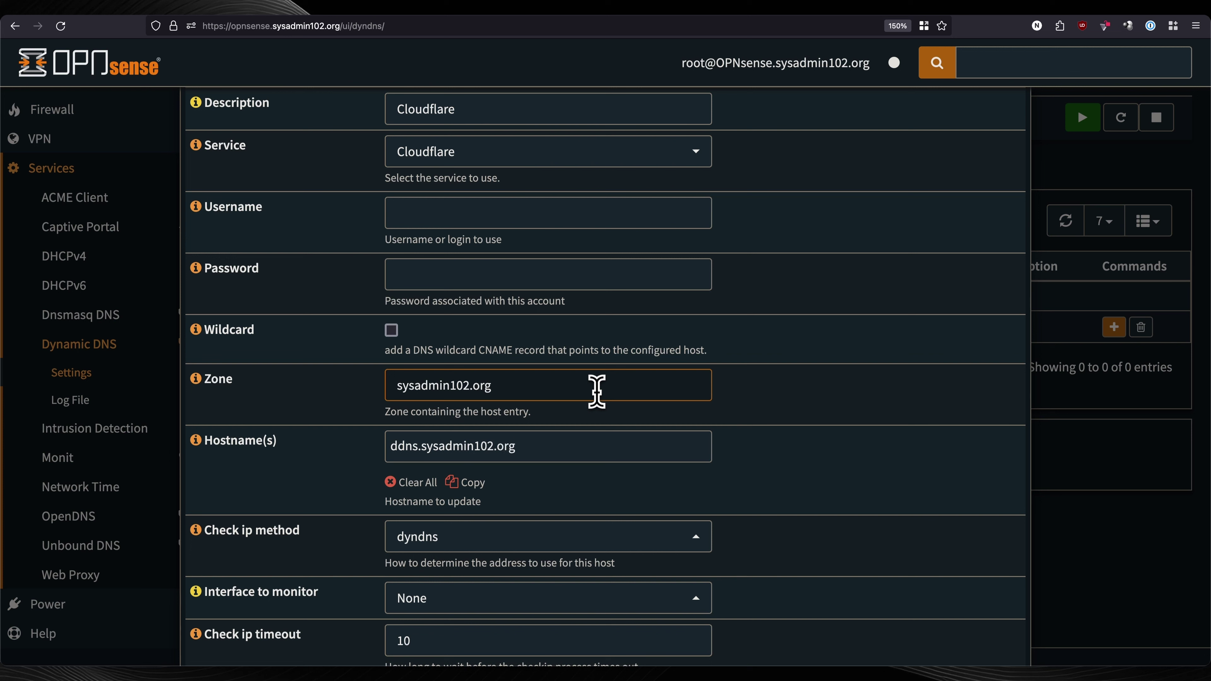
left_click(584, 412)
left_click(406, 459)
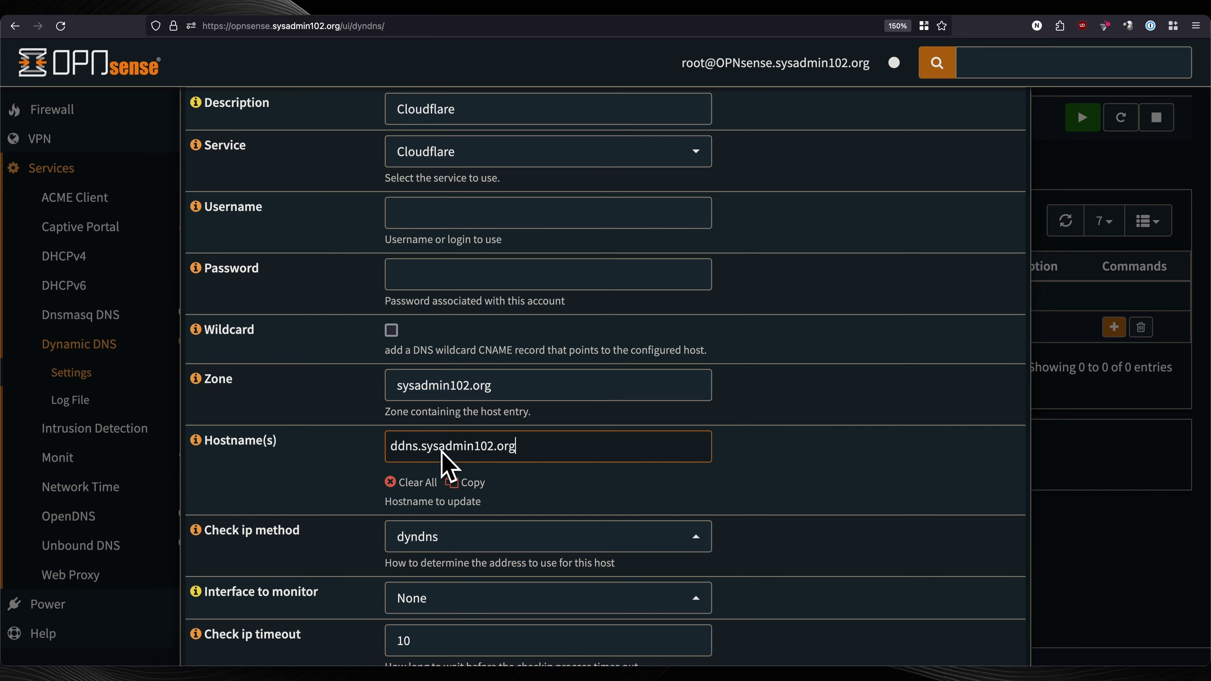
scroll(724, 535, "down", 2)
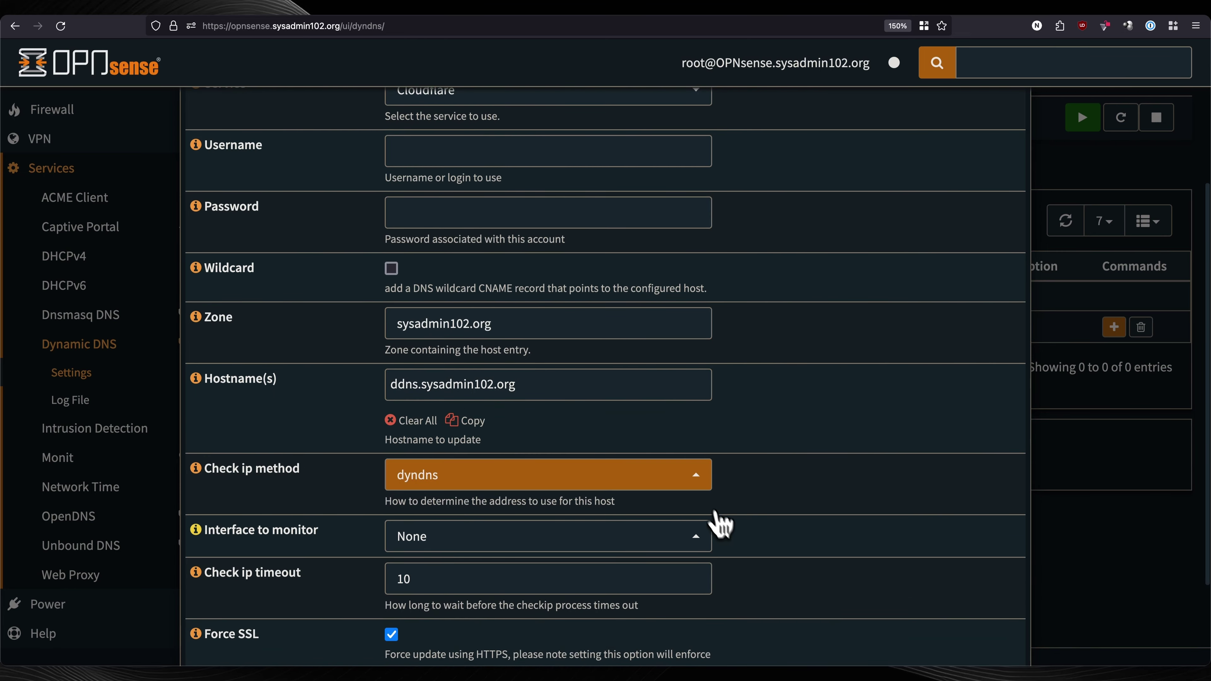
- Set the IP check method to ip4only.me and monitor WAN, then go to the Cloudflare dashboard
left_click(710, 476)
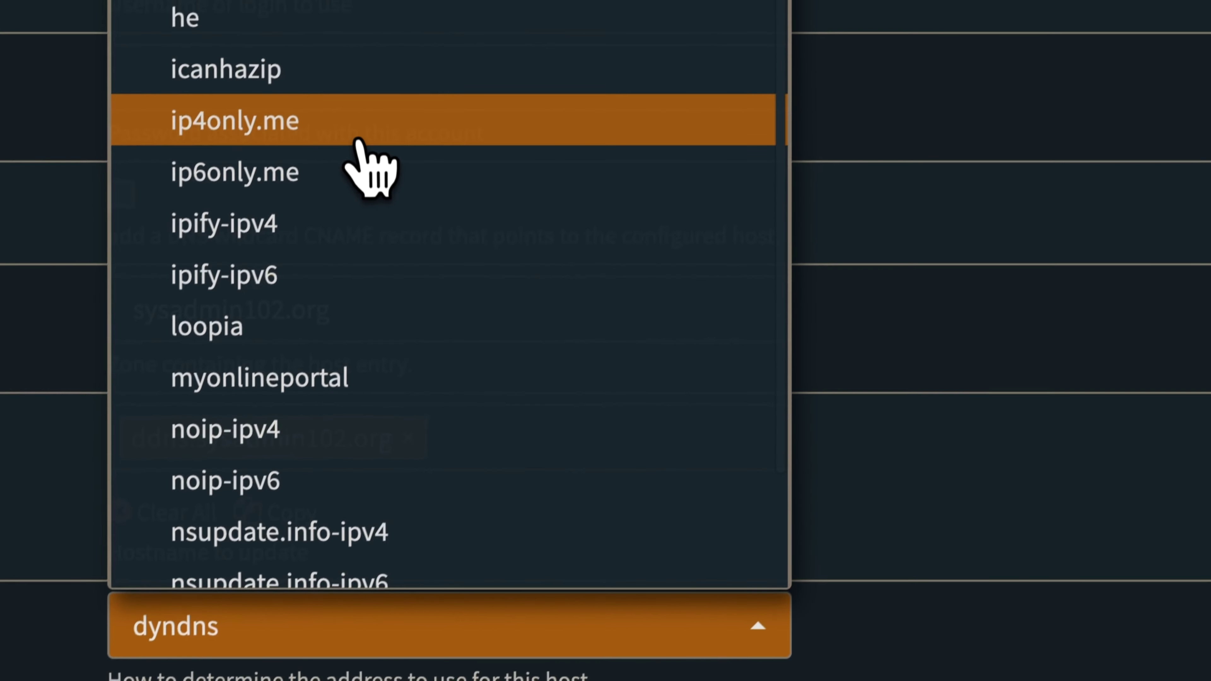
left_click(358, 140)
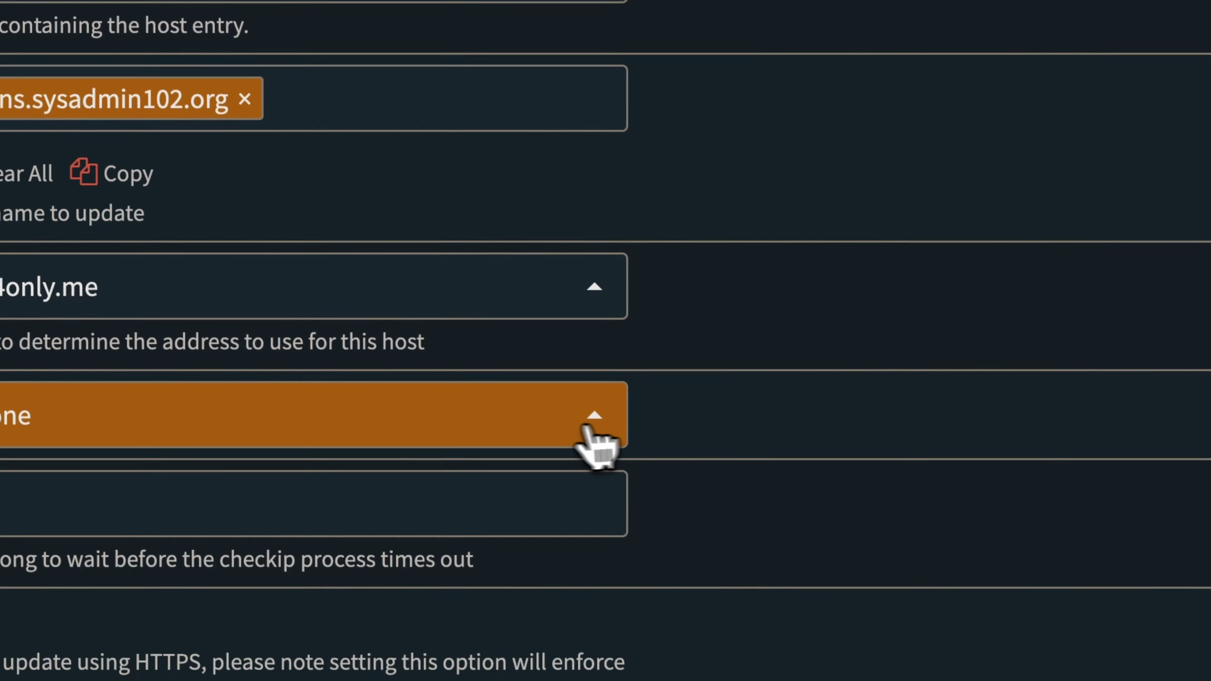
left_click(613, 472)
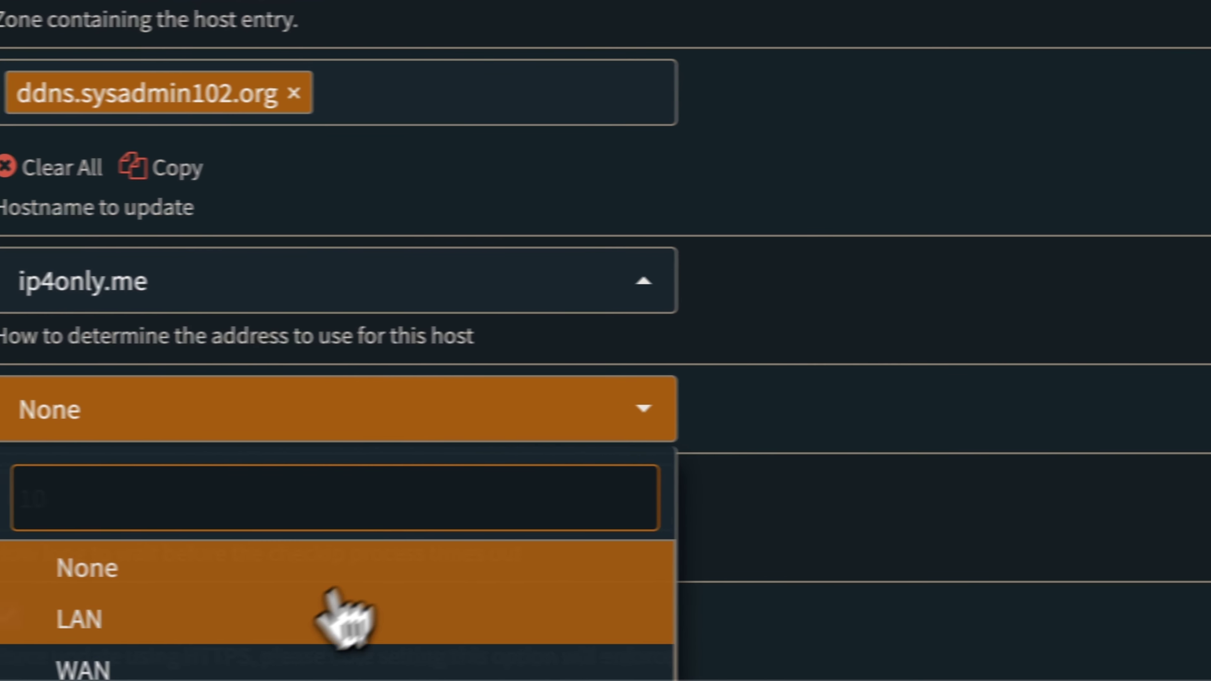
left_click(312, 666)
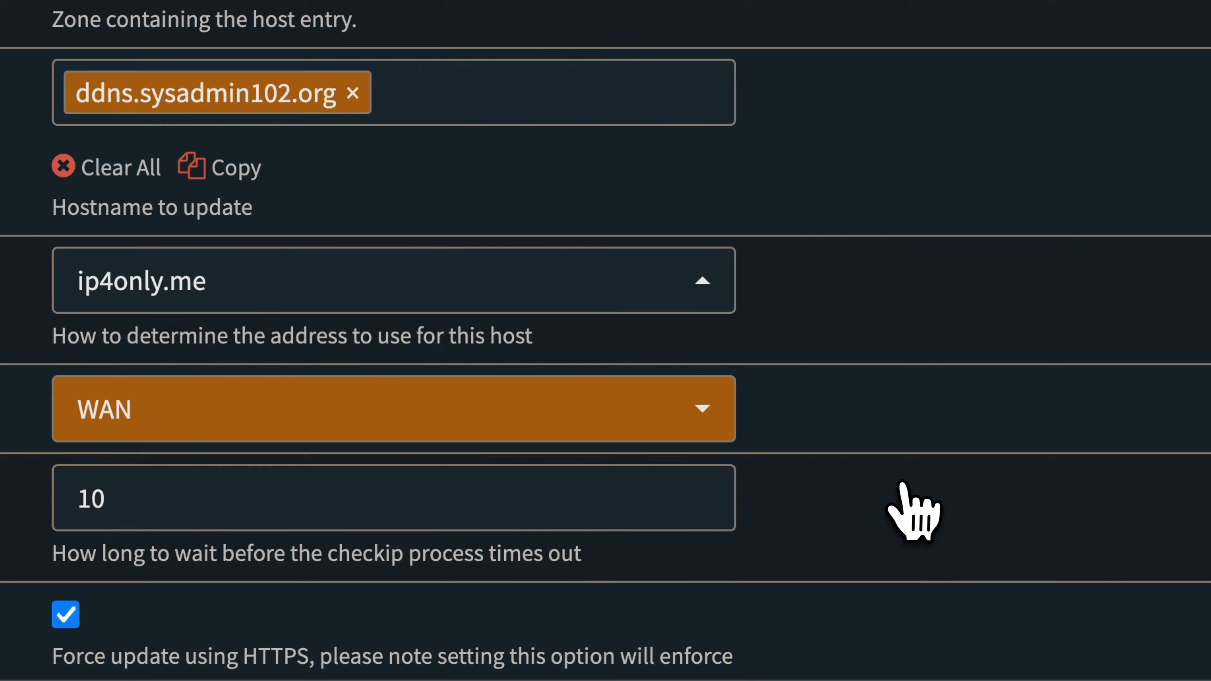
scroll(914, 509, "down", 3)
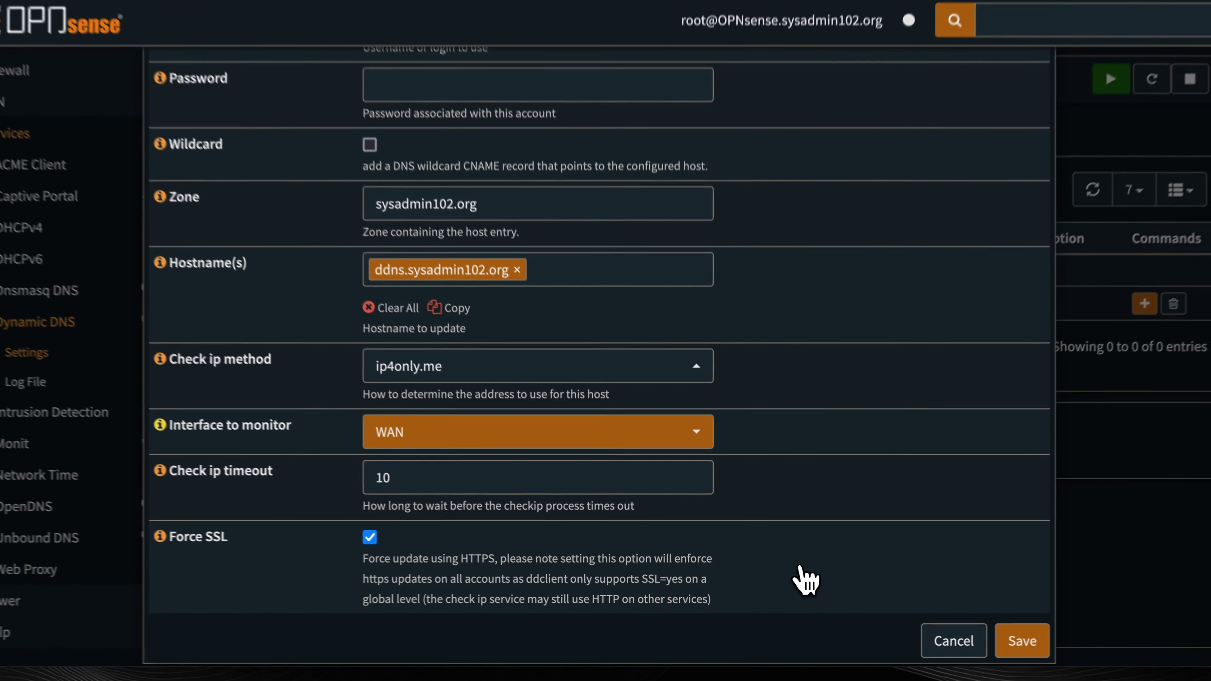
scroll(799, 583, "up", 1)
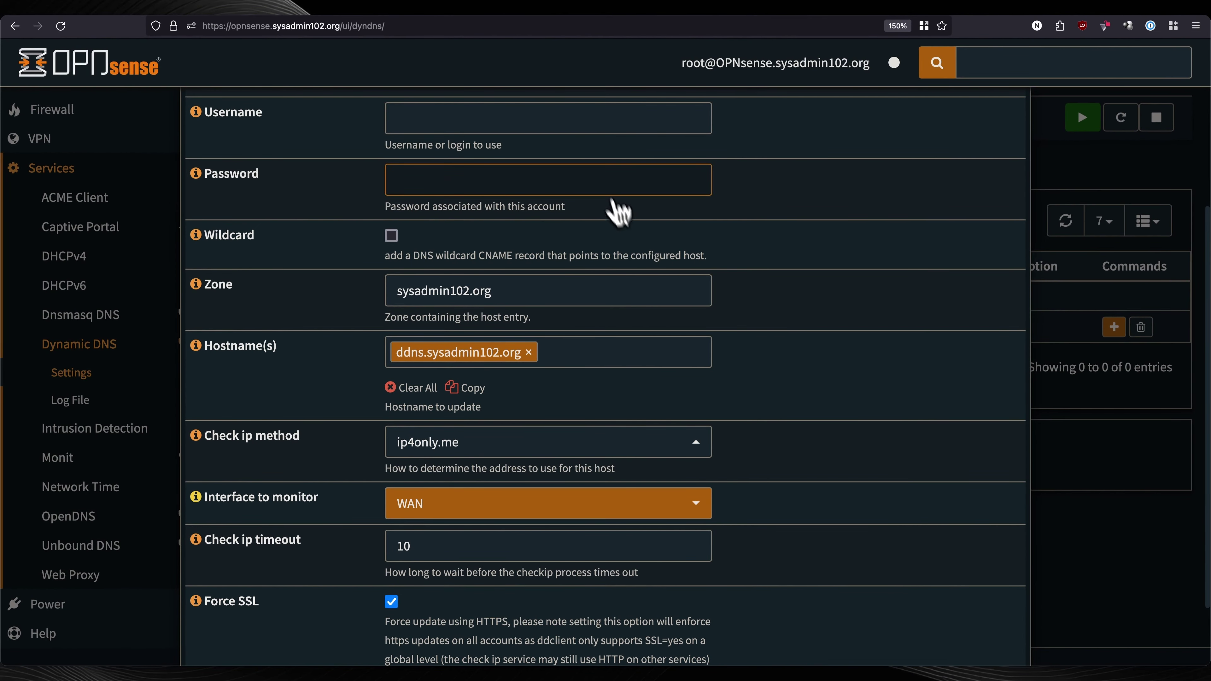
scroll(350, 179, "up", 4)
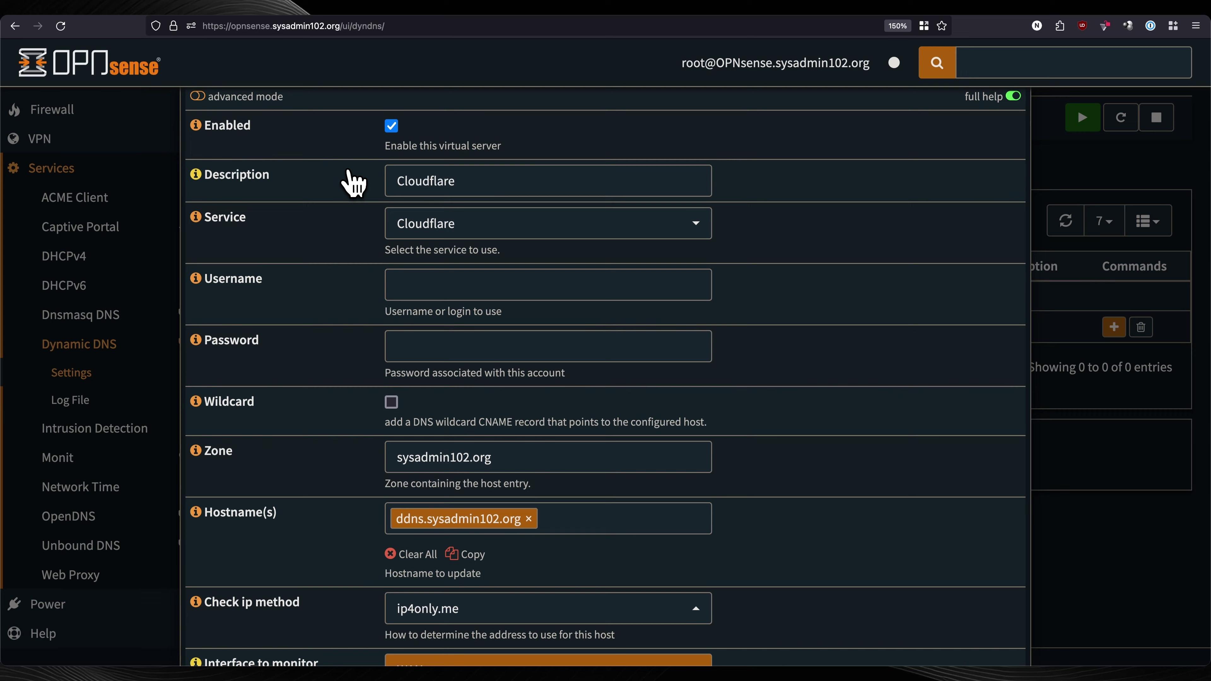
left_click(315, 8)
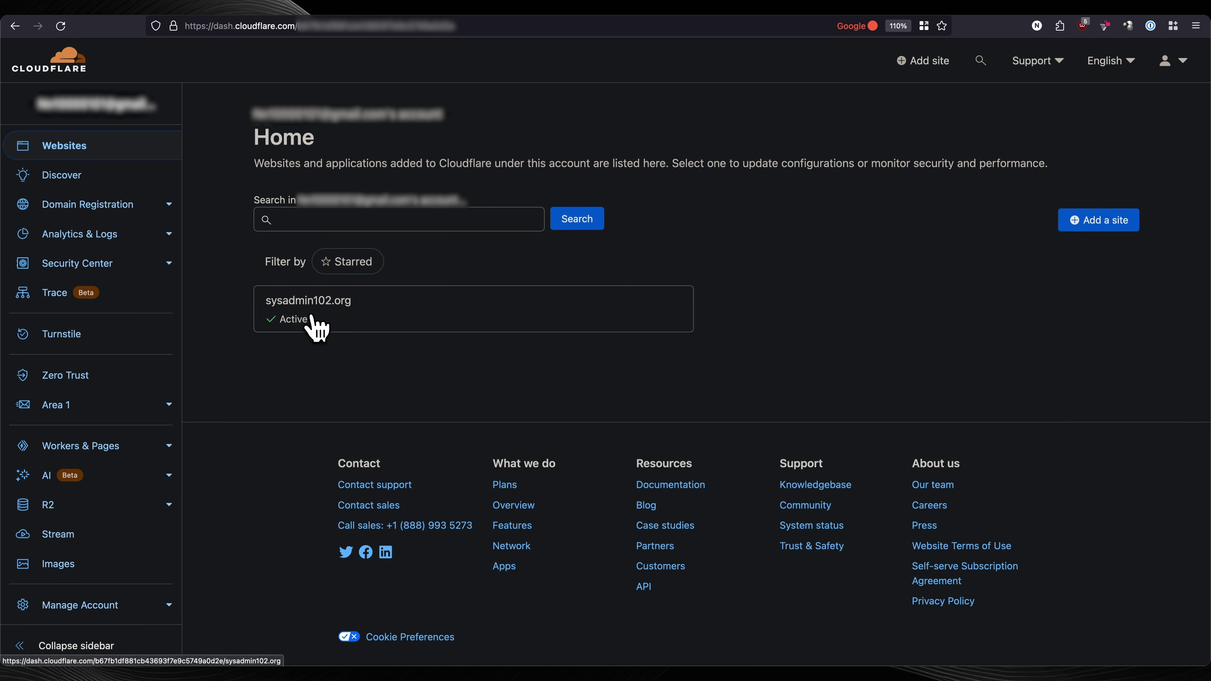
- Open the sysadmin102.org site card and its DNS Records list
left_click(314, 325)
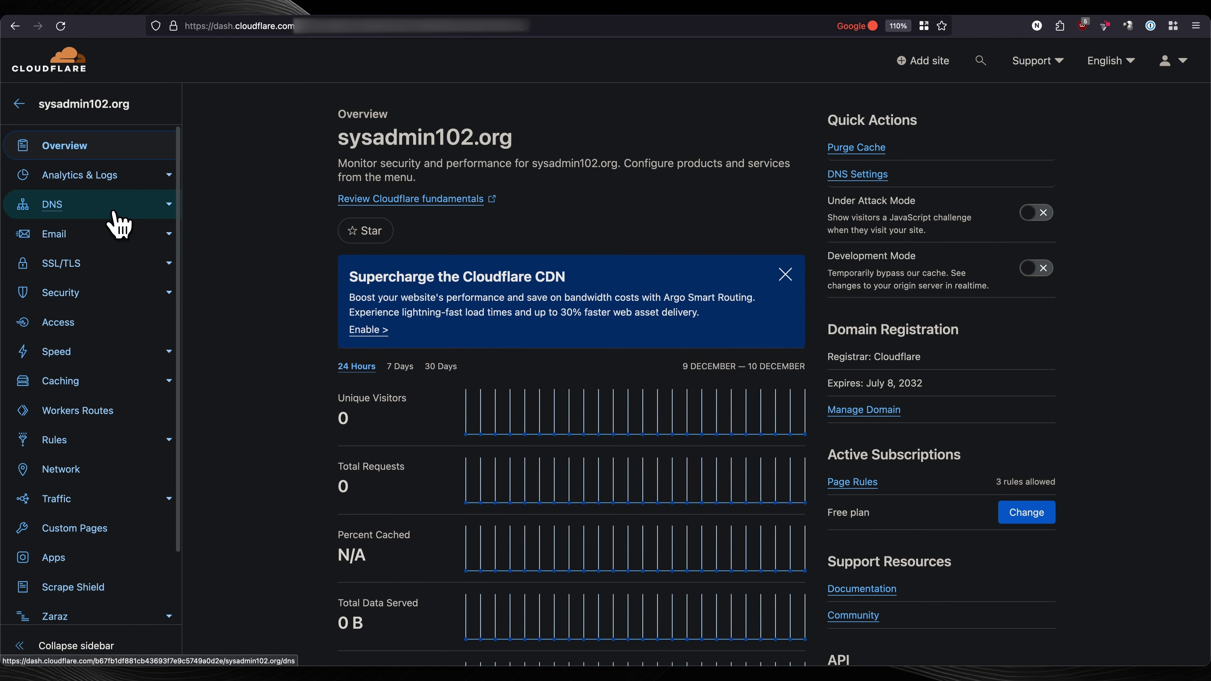
left_click(118, 224)
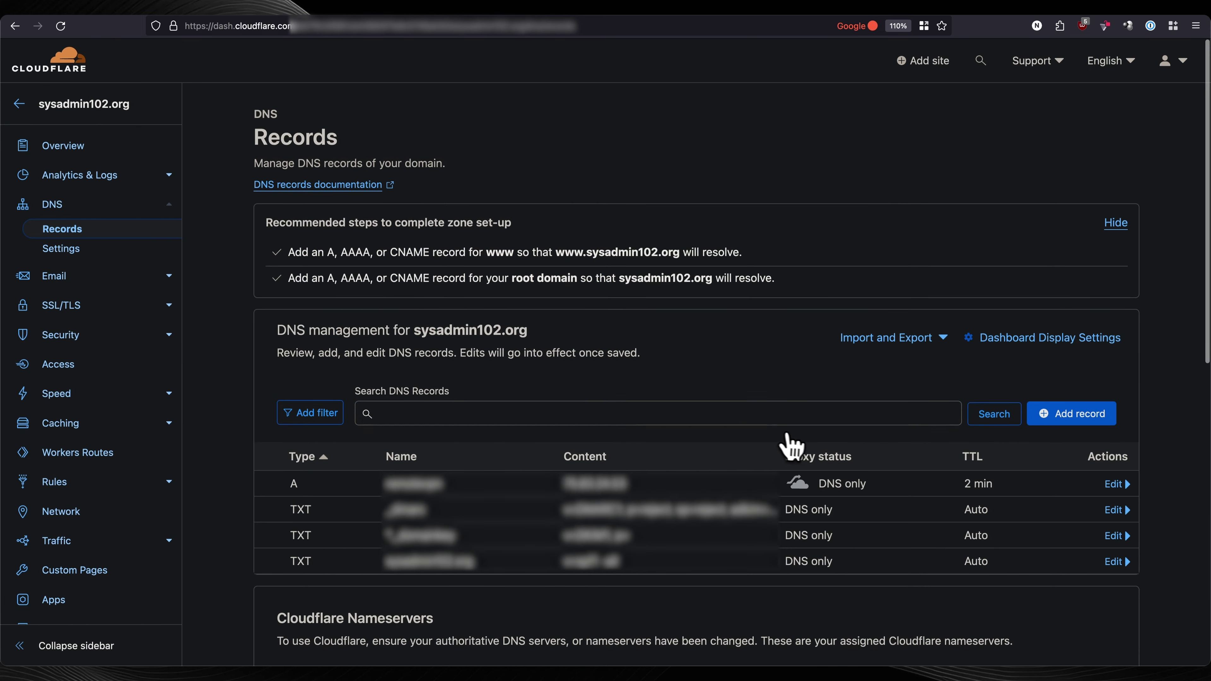
- Create an A record 'ddns' pointing to 10.0.0.1 with proxying off (DNS only) and save it
left_click(1095, 419)
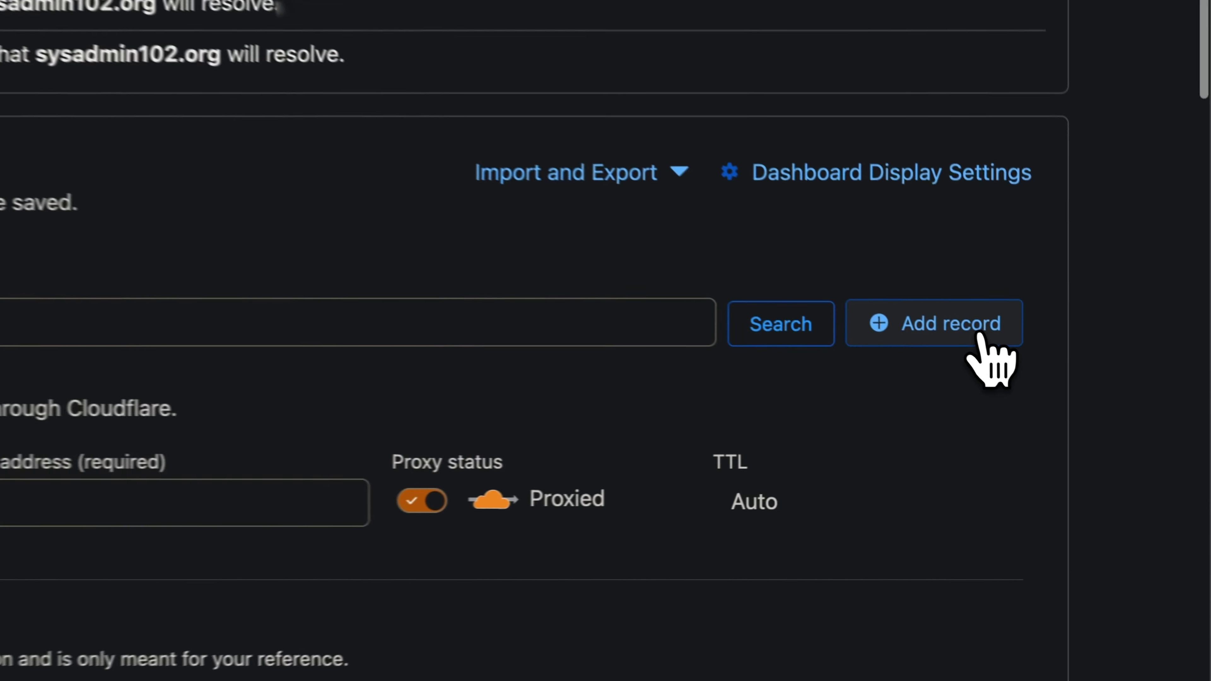
left_click(492, 501)
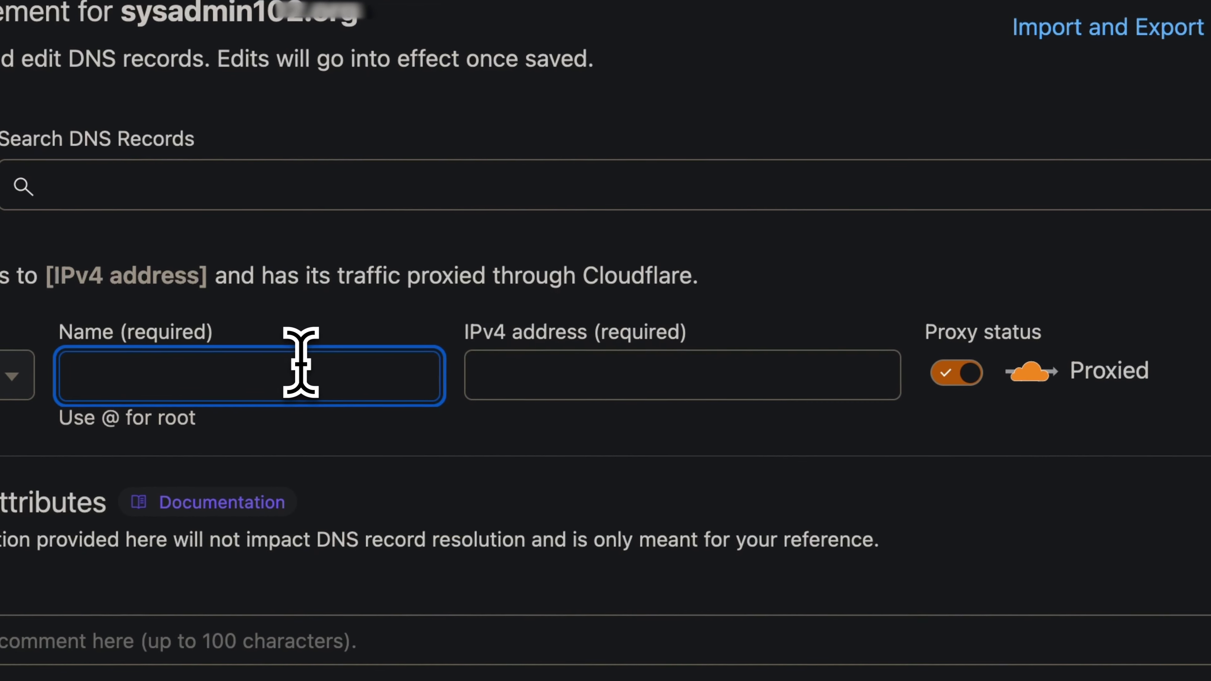
type("dd")
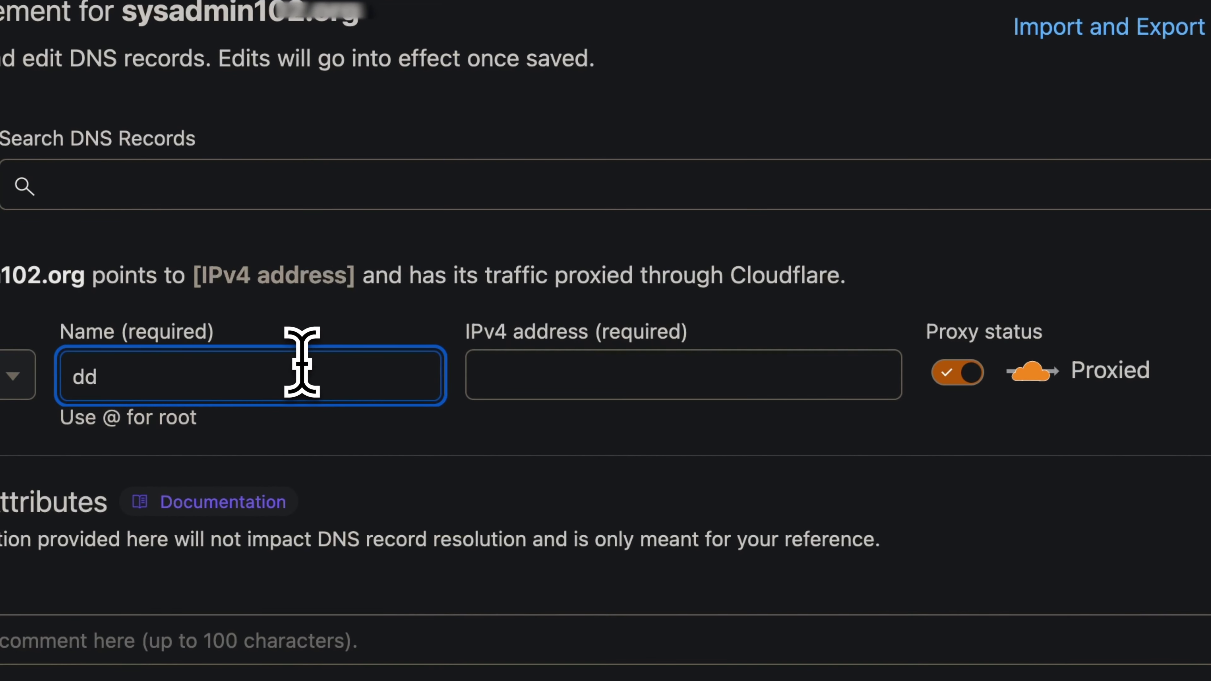
type("ns")
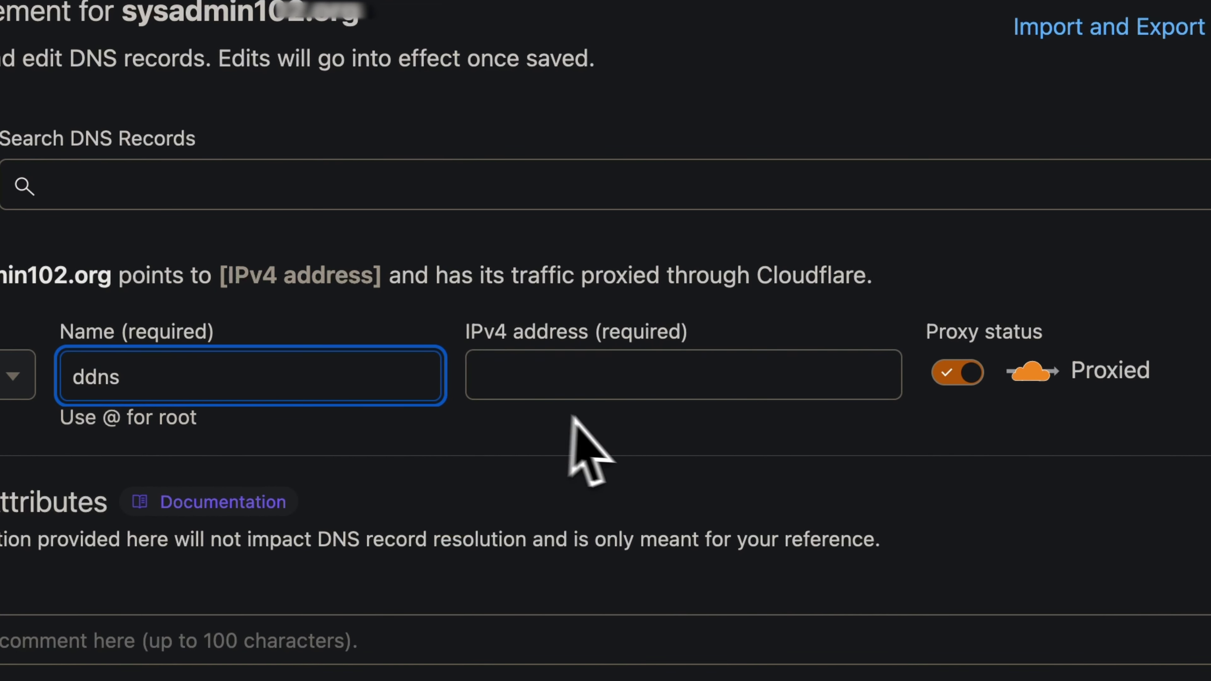
left_click(586, 376)
type("10")
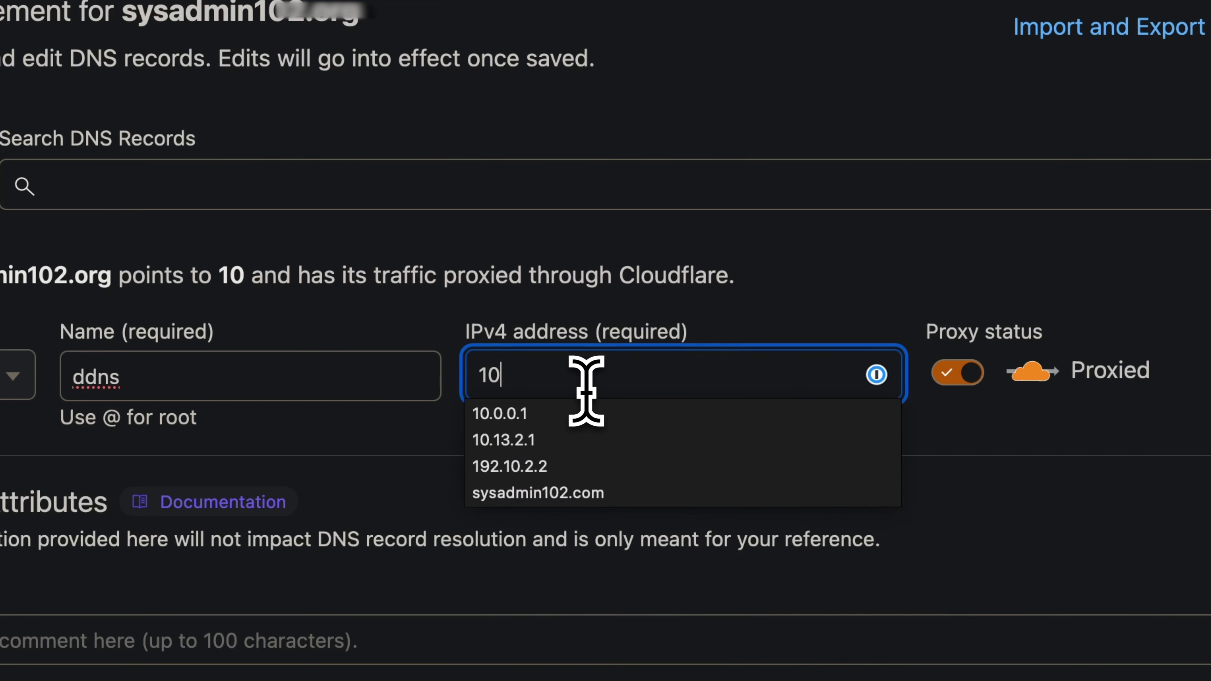
left_click(555, 413)
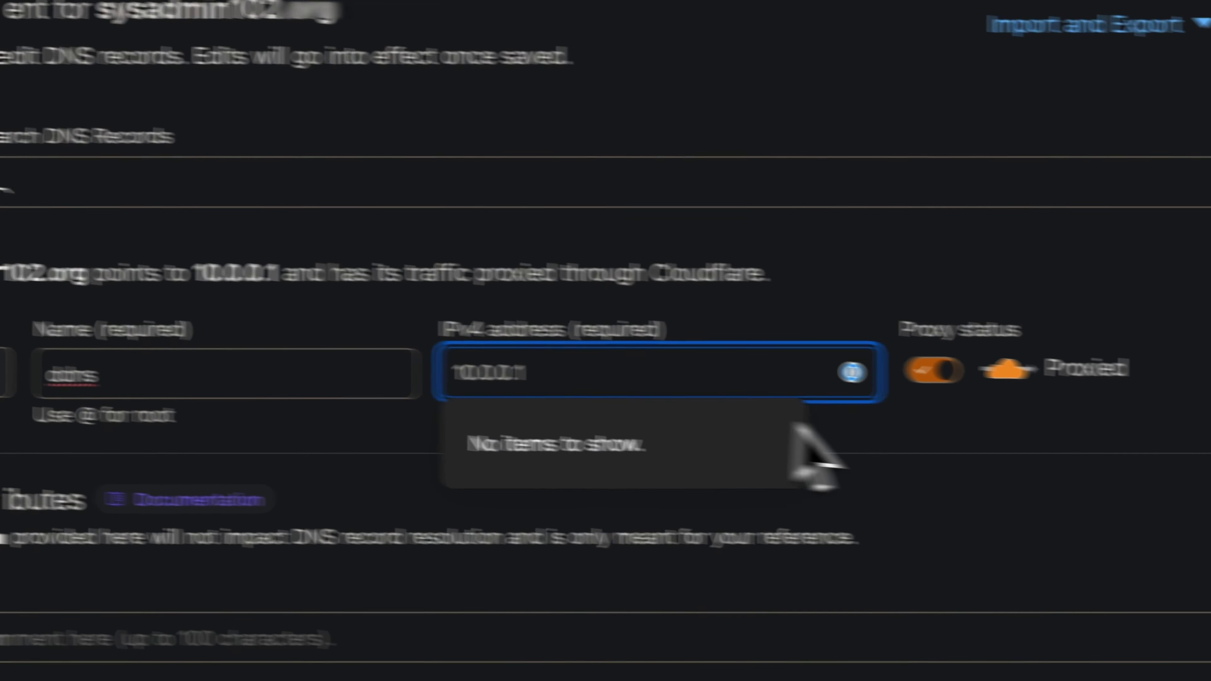
left_click(941, 448)
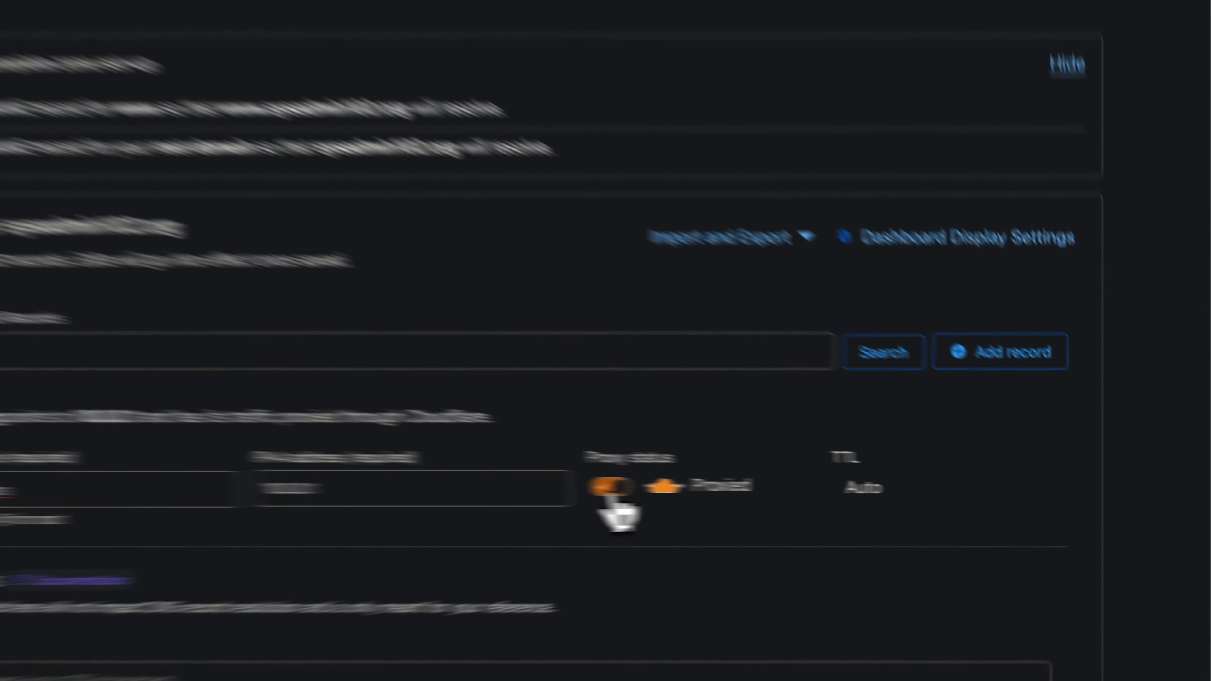
left_click(814, 504)
scroll(409, 382, "down", 5)
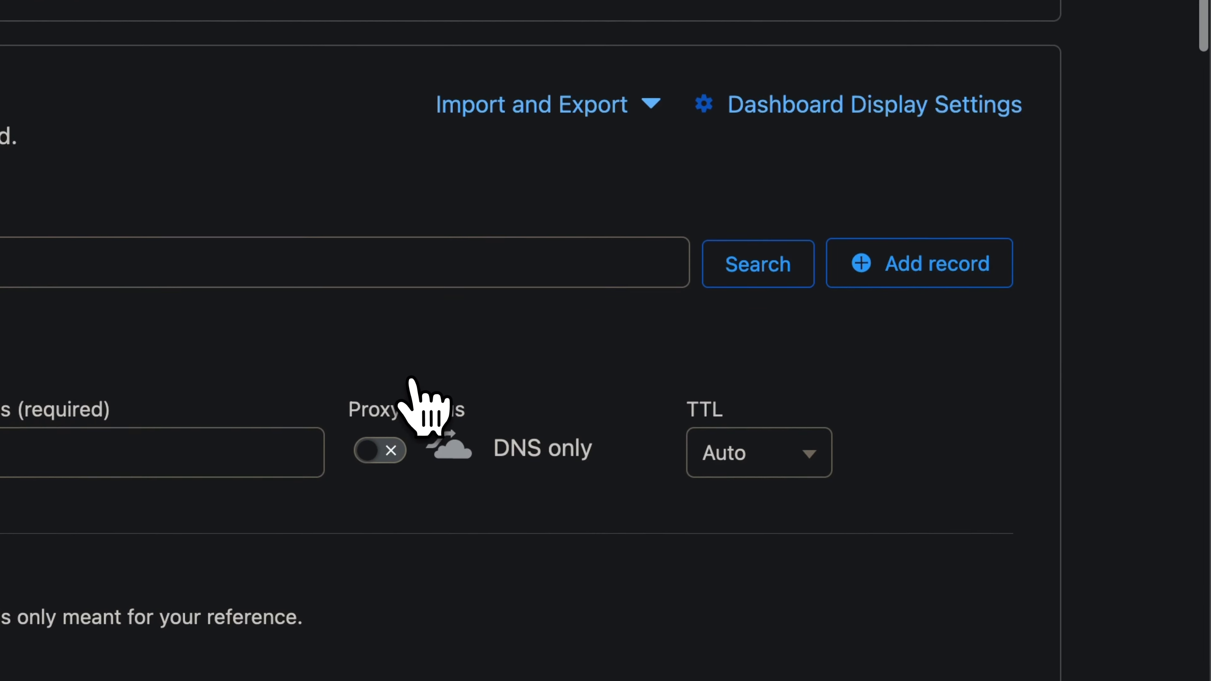
left_click(950, 386)
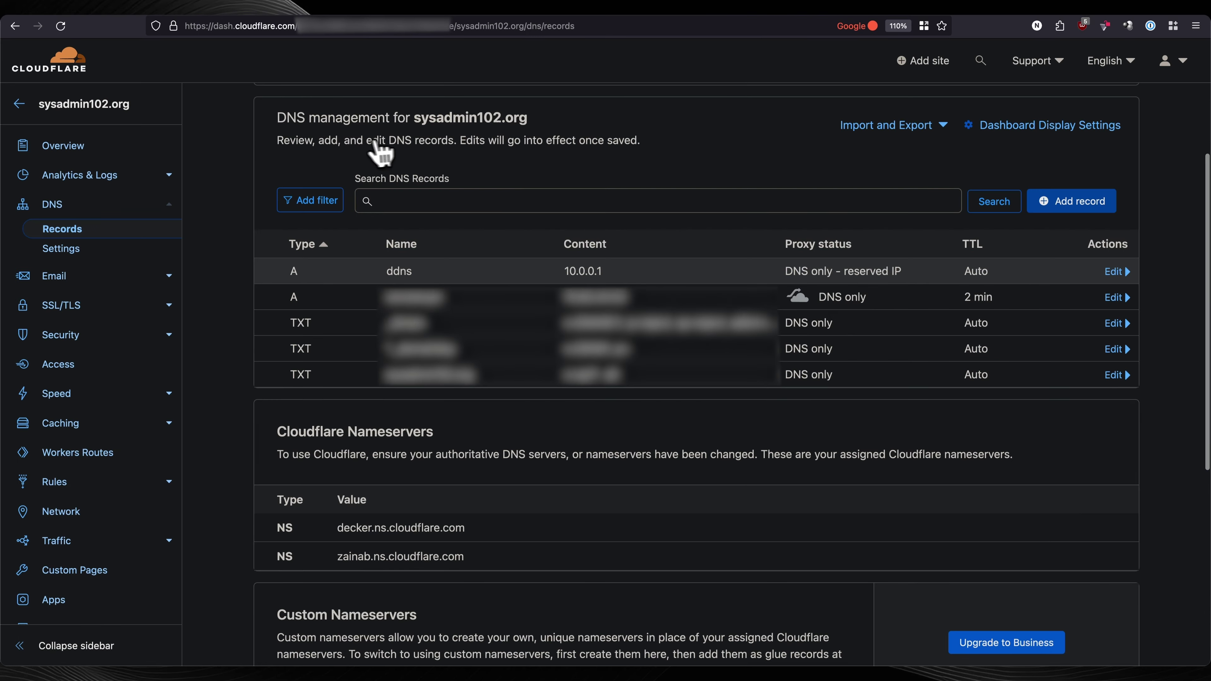
- Start a new API token from the Edit zone DNS template
left_click(73, 148)
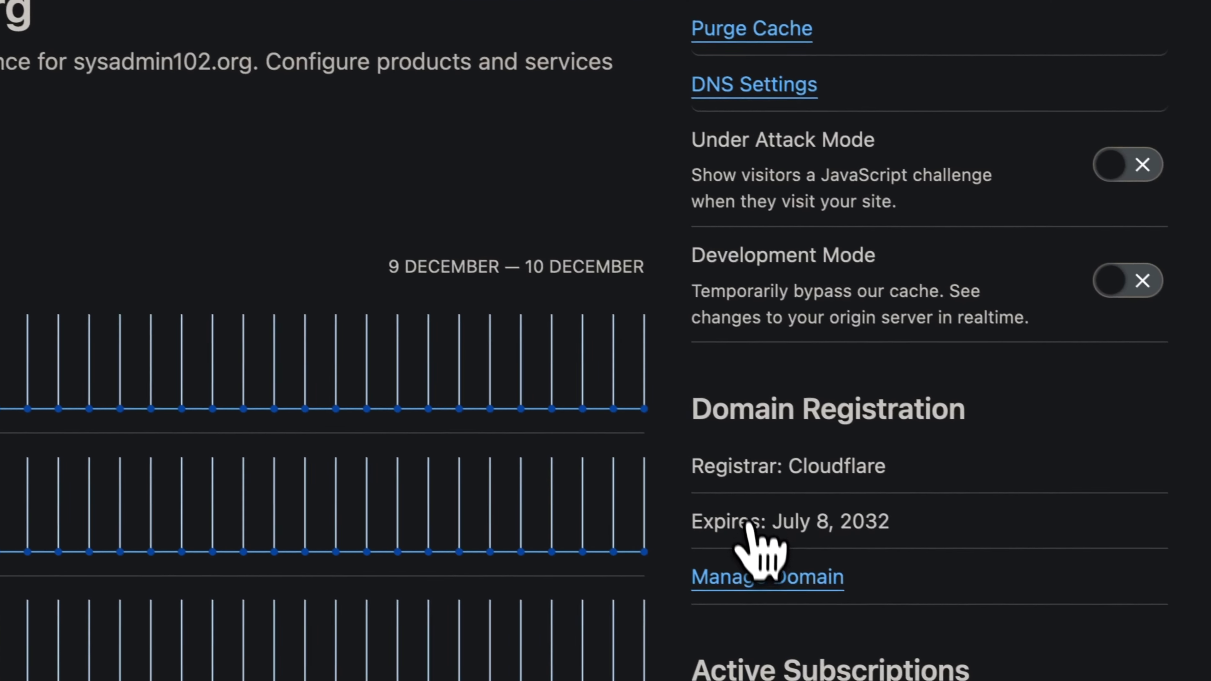
scroll(858, 334, "down", 6)
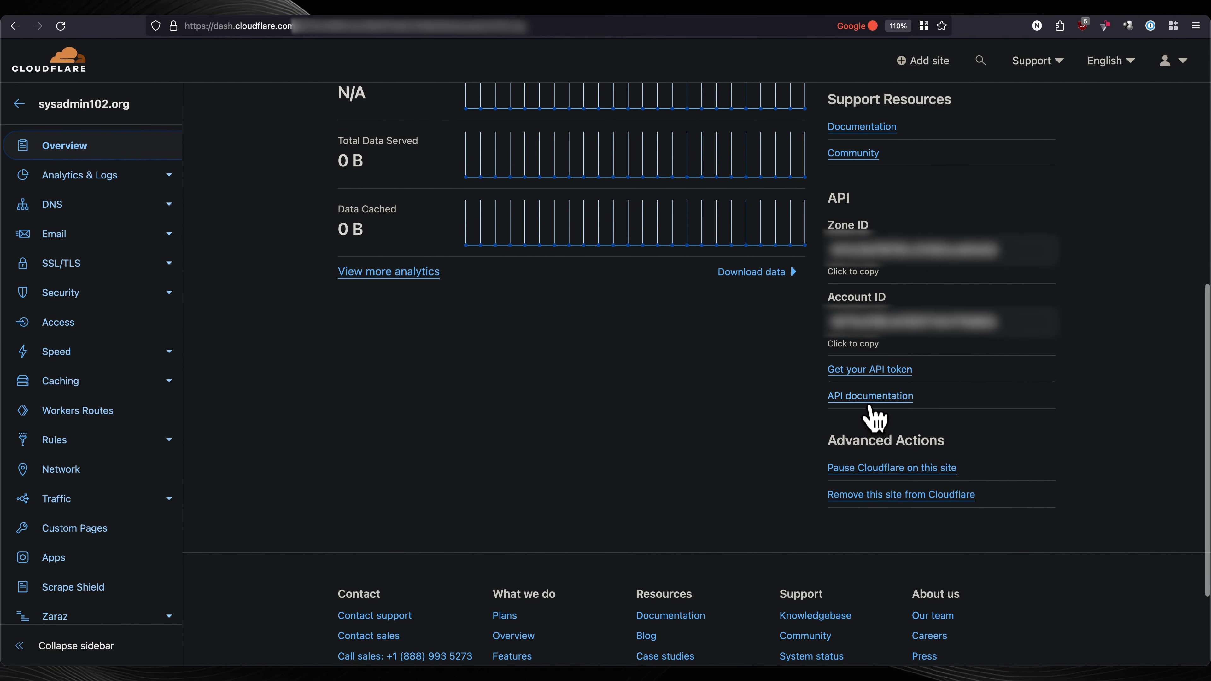
left_click(869, 372)
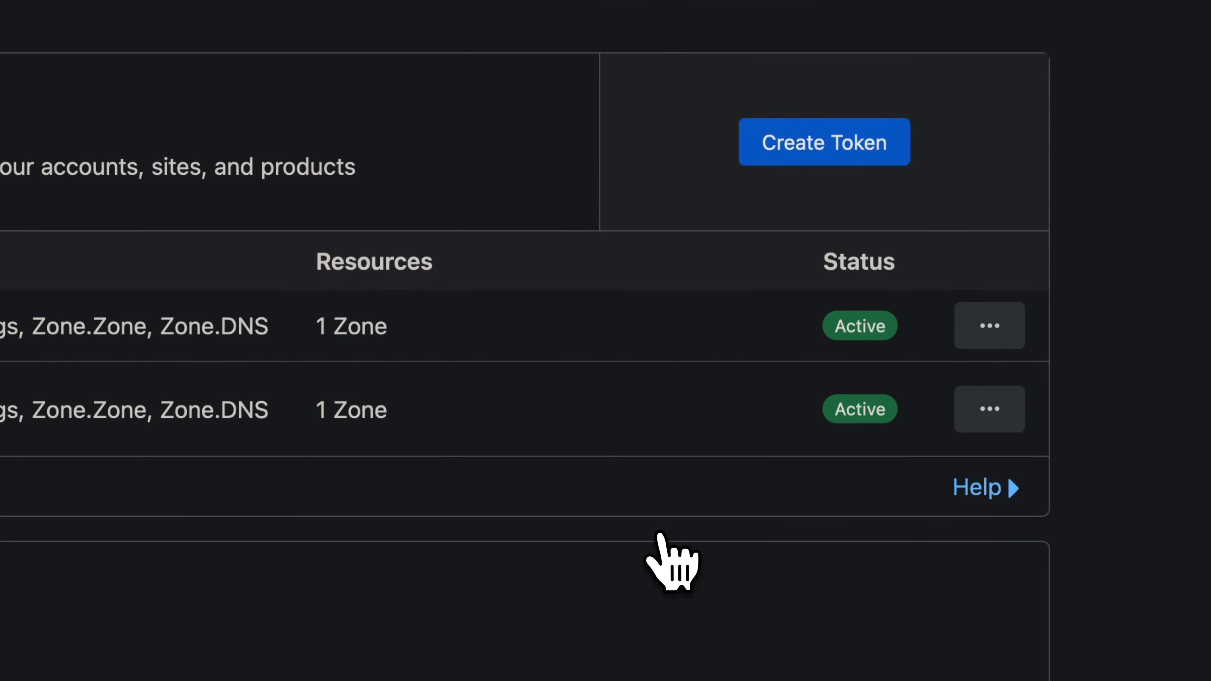
left_click(839, 161)
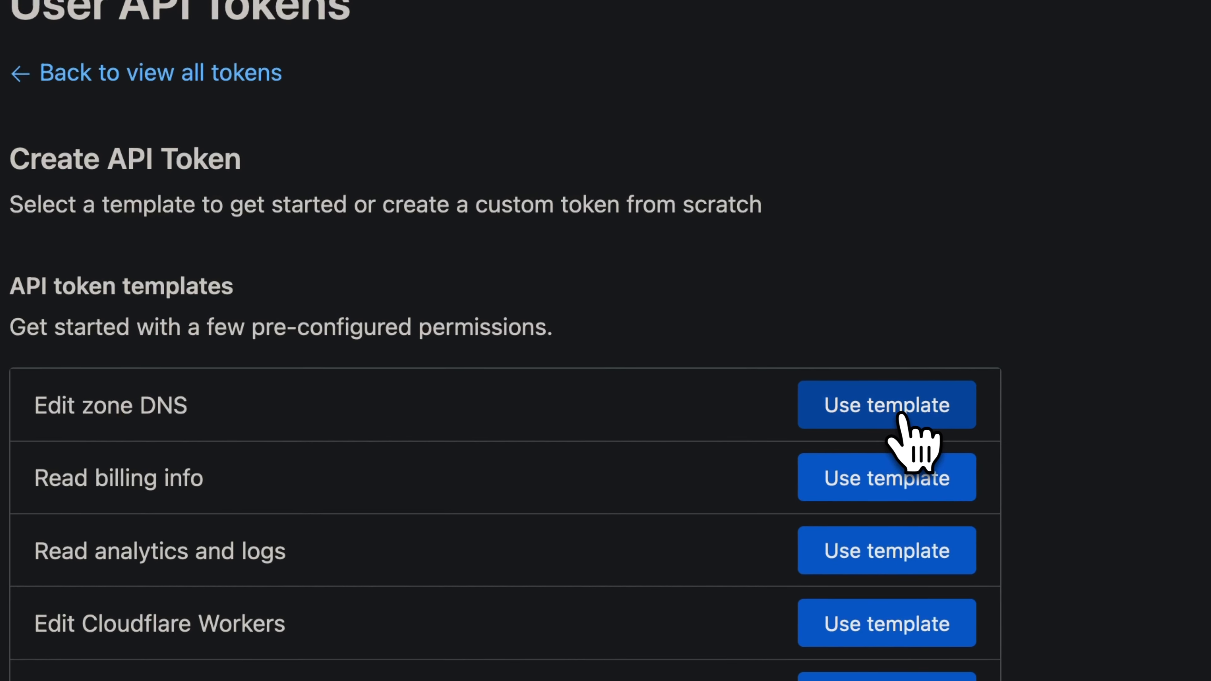
left_click(901, 416)
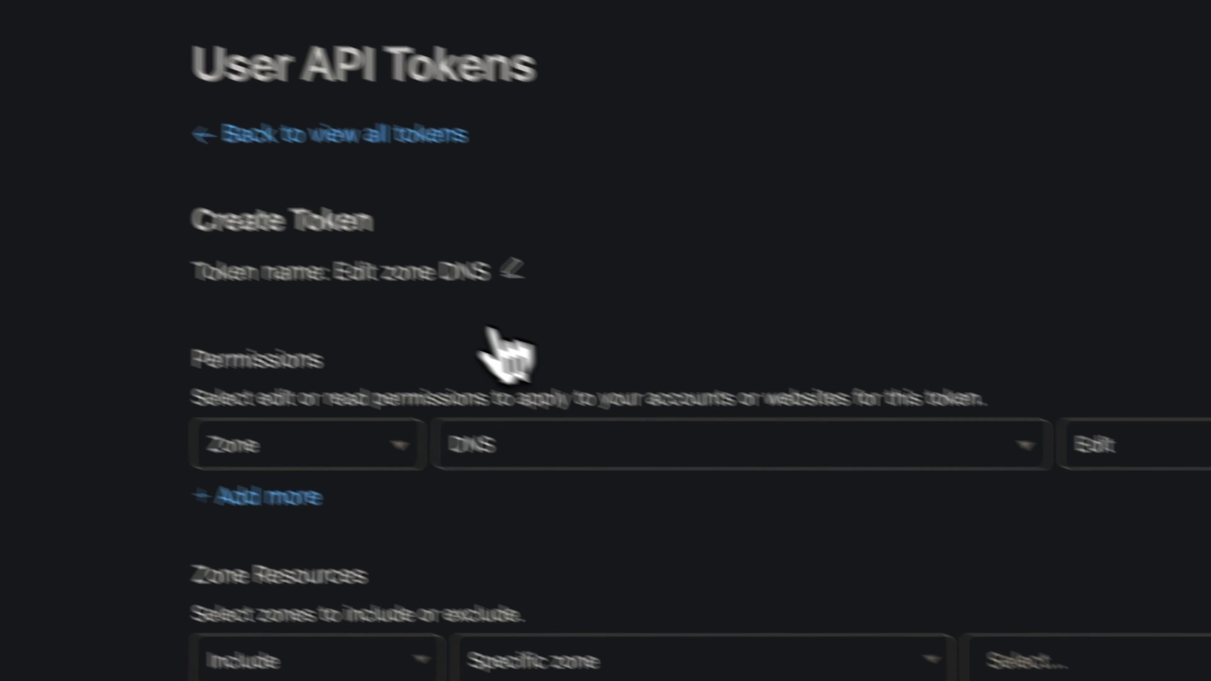
- Rename the token to 'DDNS for OPNSense'
left_click(522, 273)
triple_click(448, 303)
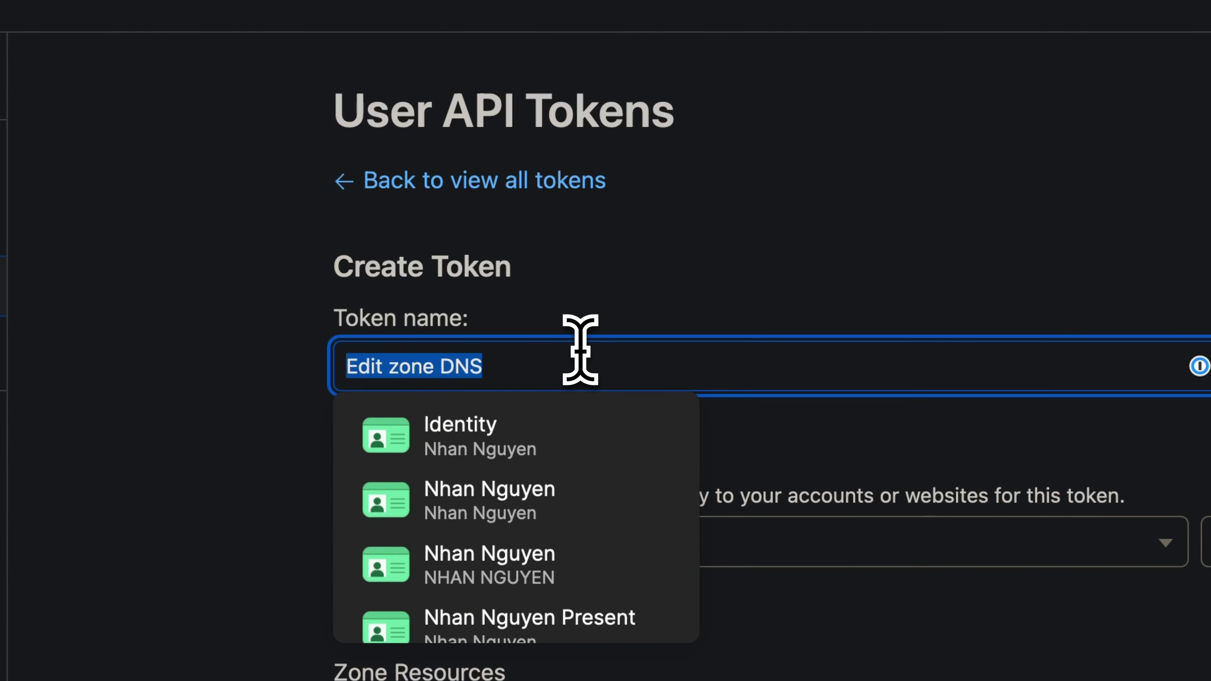
type("DDNS for ")
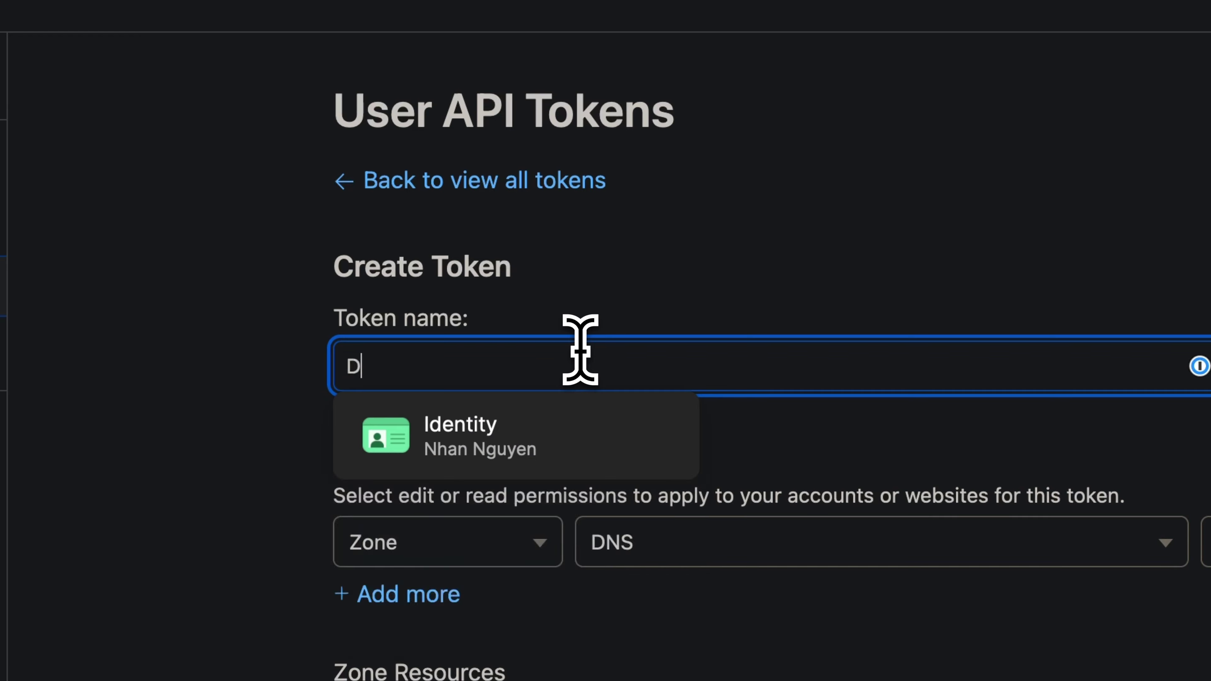
type("OPNSense")
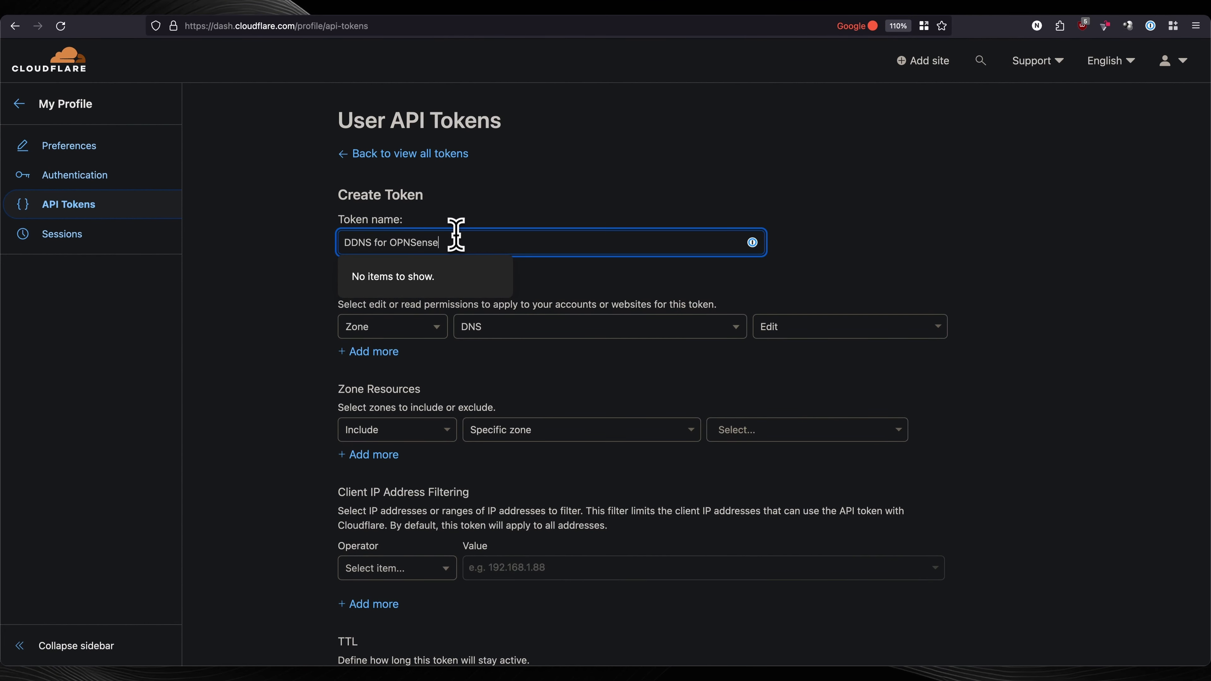
- Limit the token to the specific zone sysadmin102.org and continue to the token summary
left_click(810, 429)
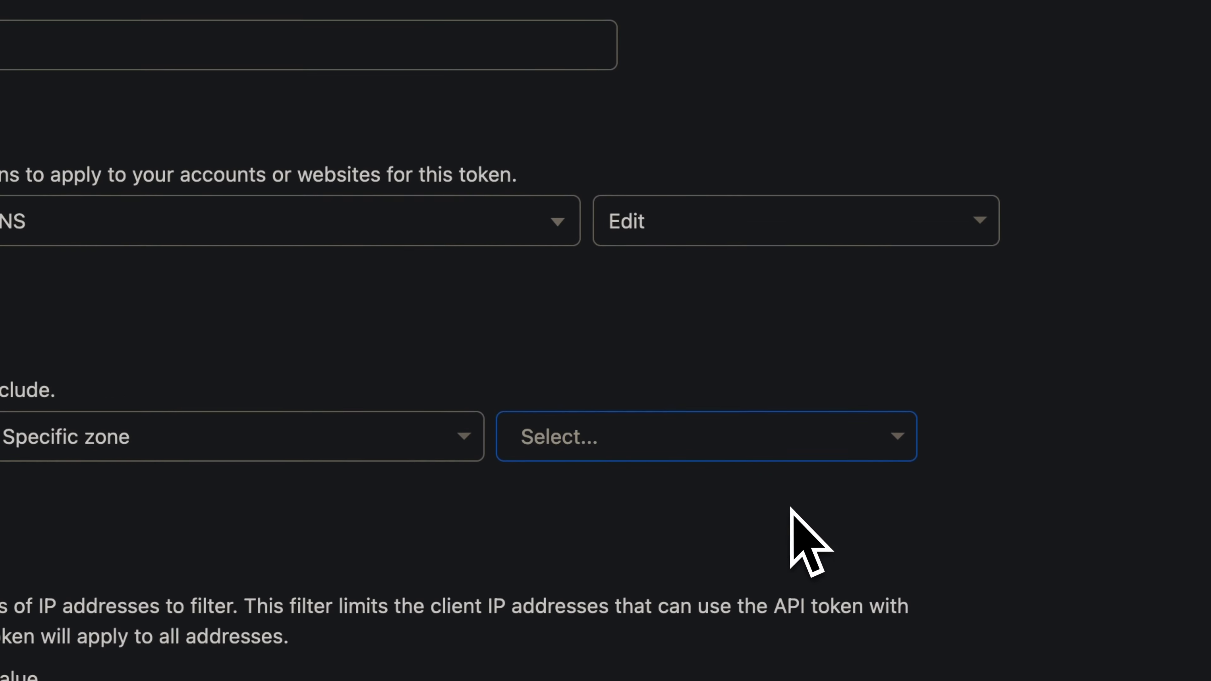
scroll(810, 539, "down", 1)
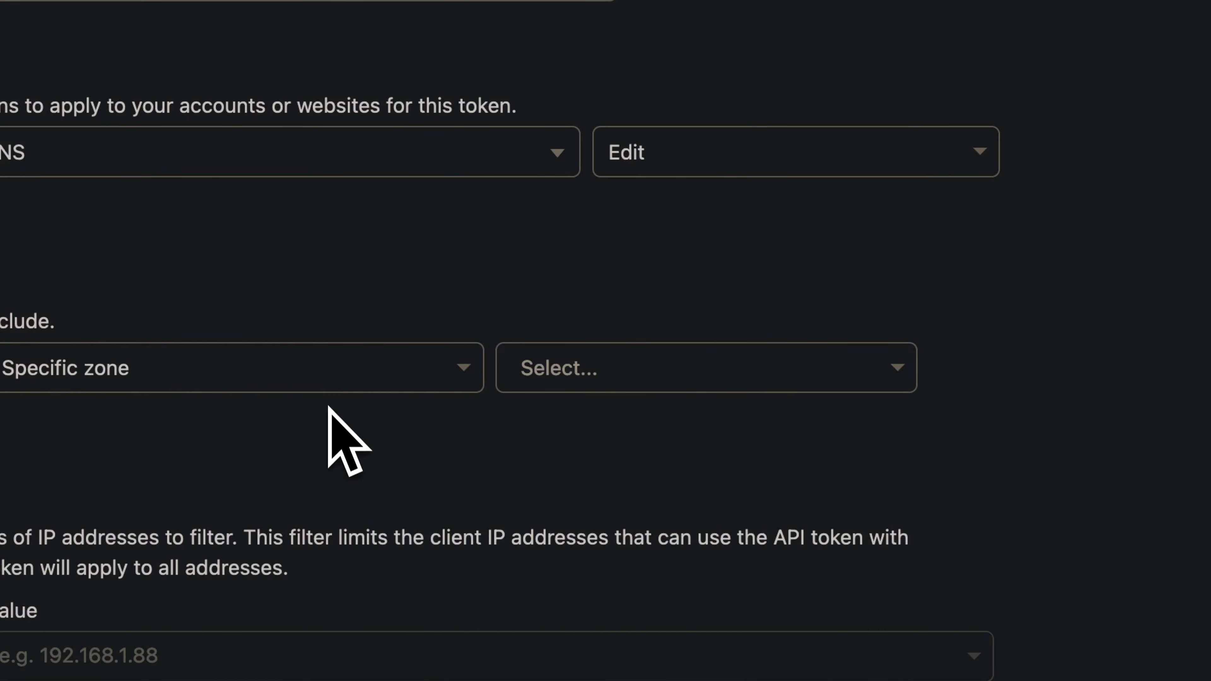
left_click(324, 386)
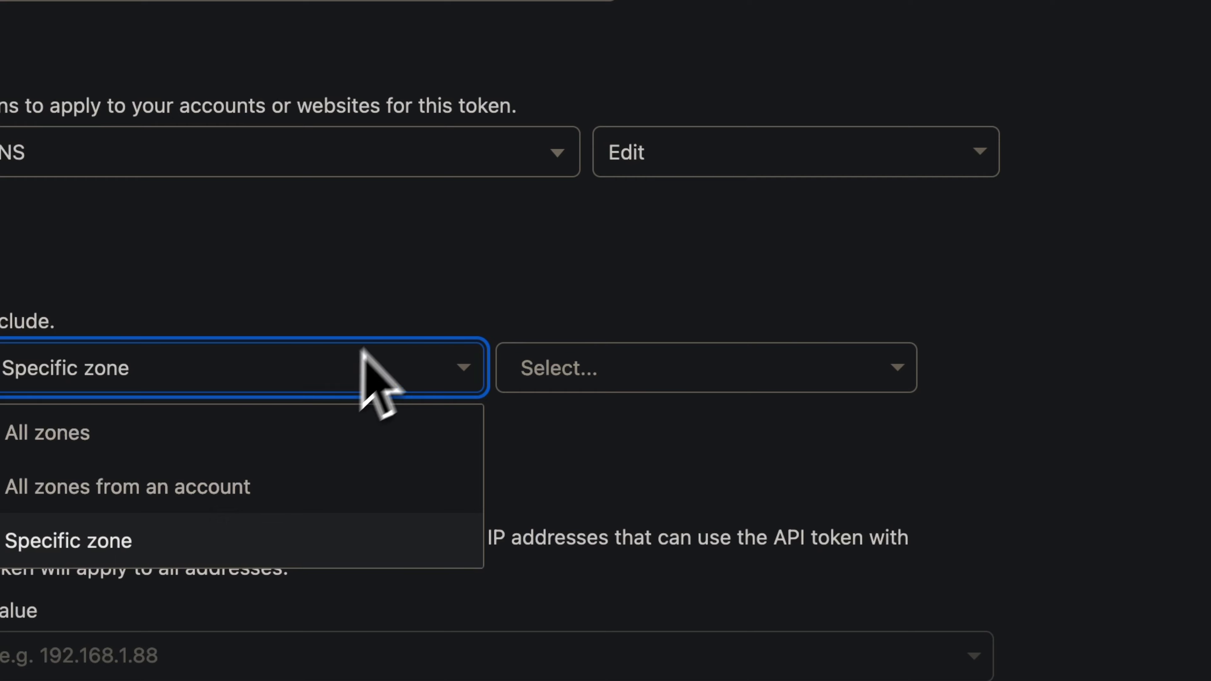
left_click(406, 270)
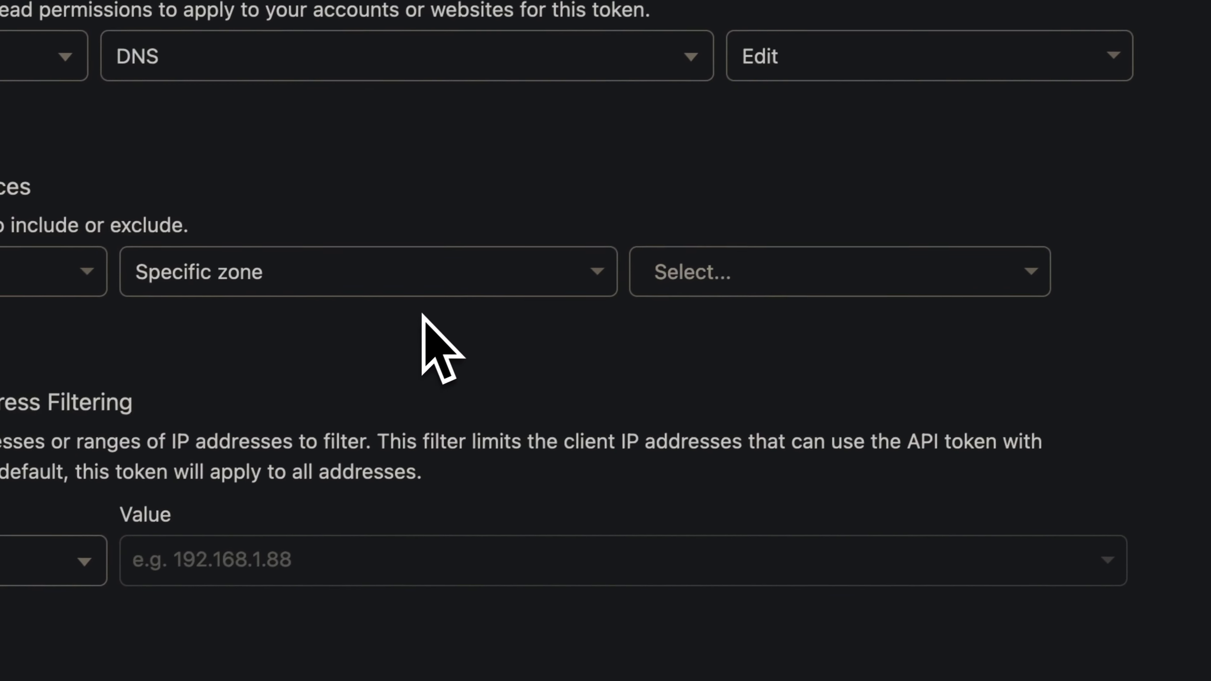
left_click(510, 380)
left_click(759, 278)
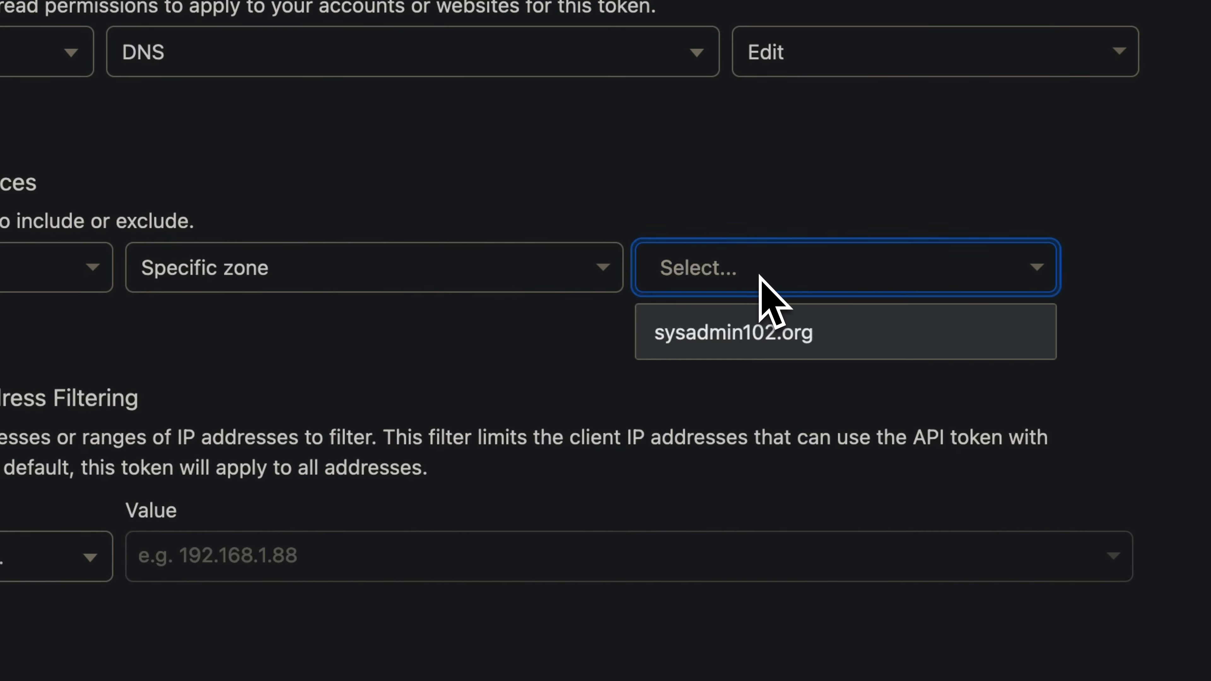
left_click(779, 340)
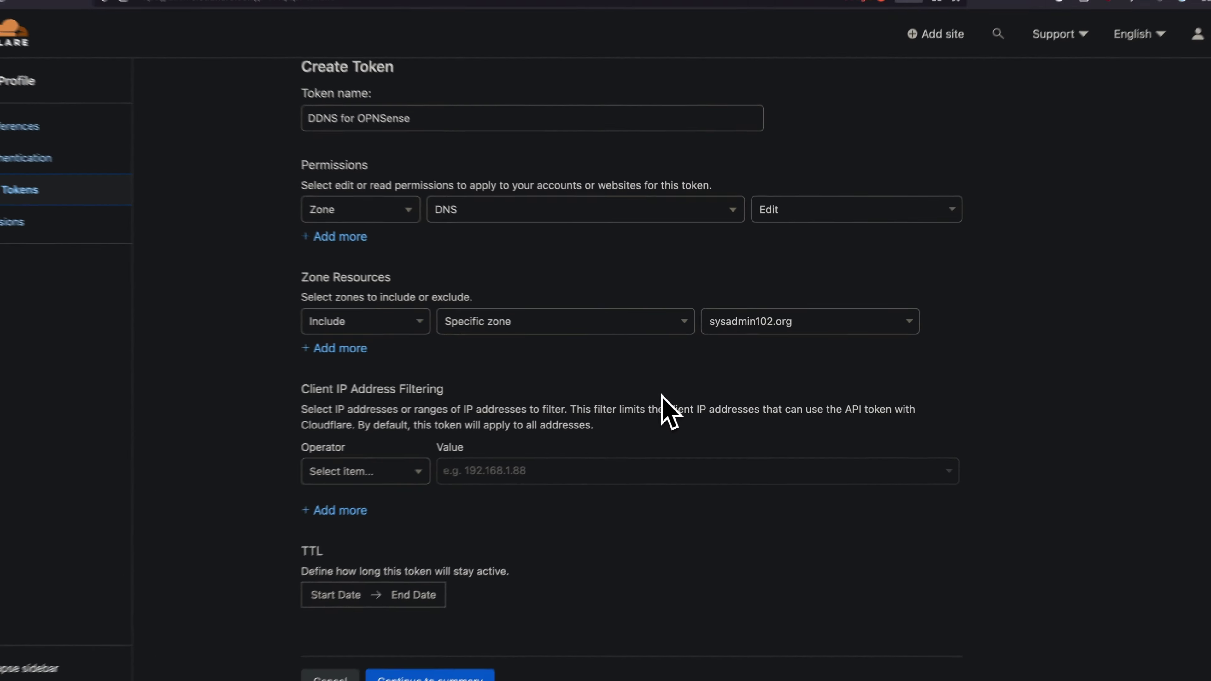
scroll(617, 554, "down", 2)
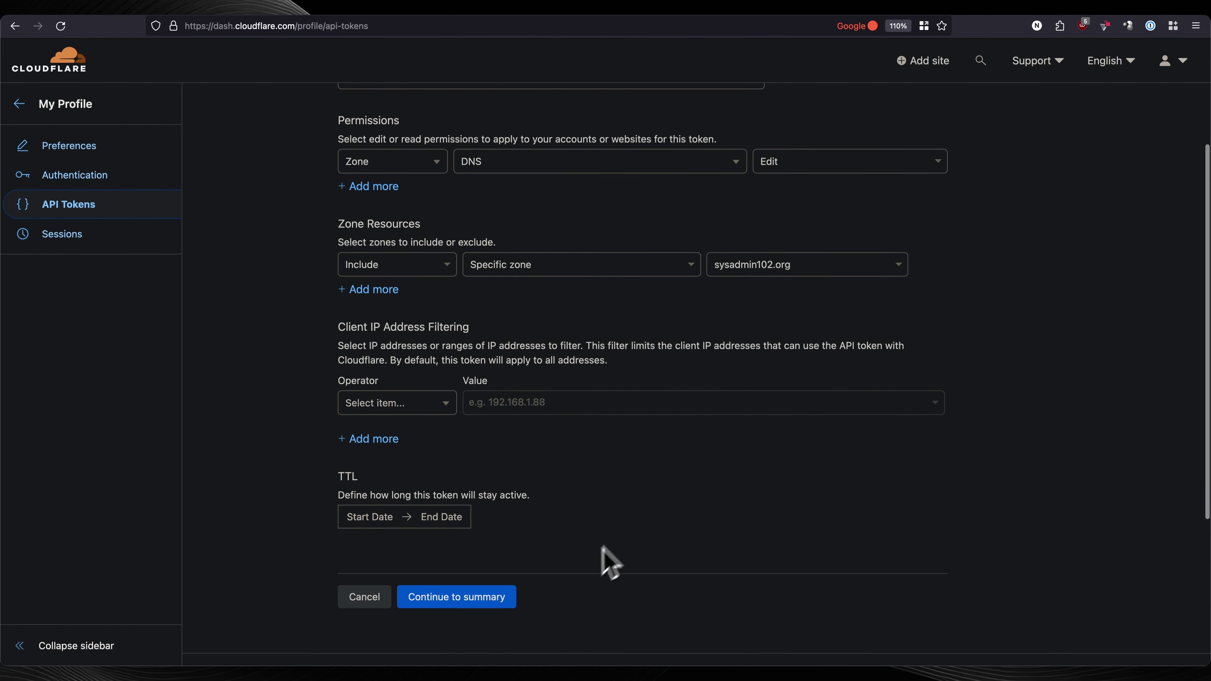
left_click(511, 605)
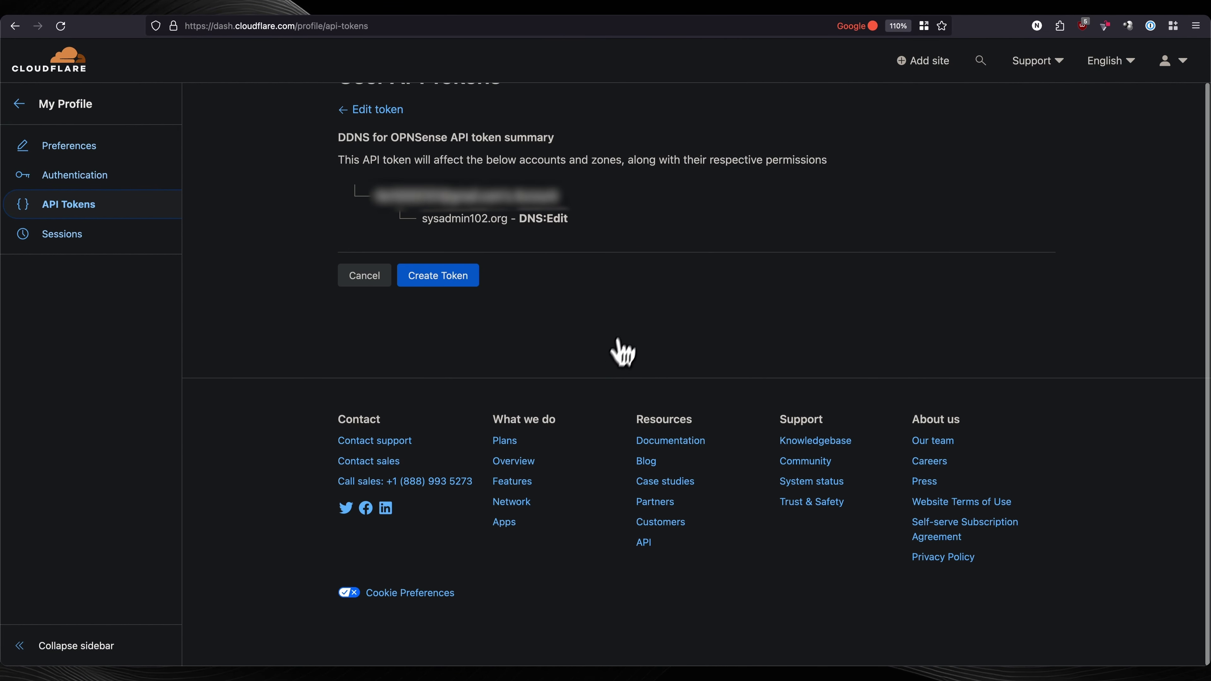
scroll(564, 310, "up", 1)
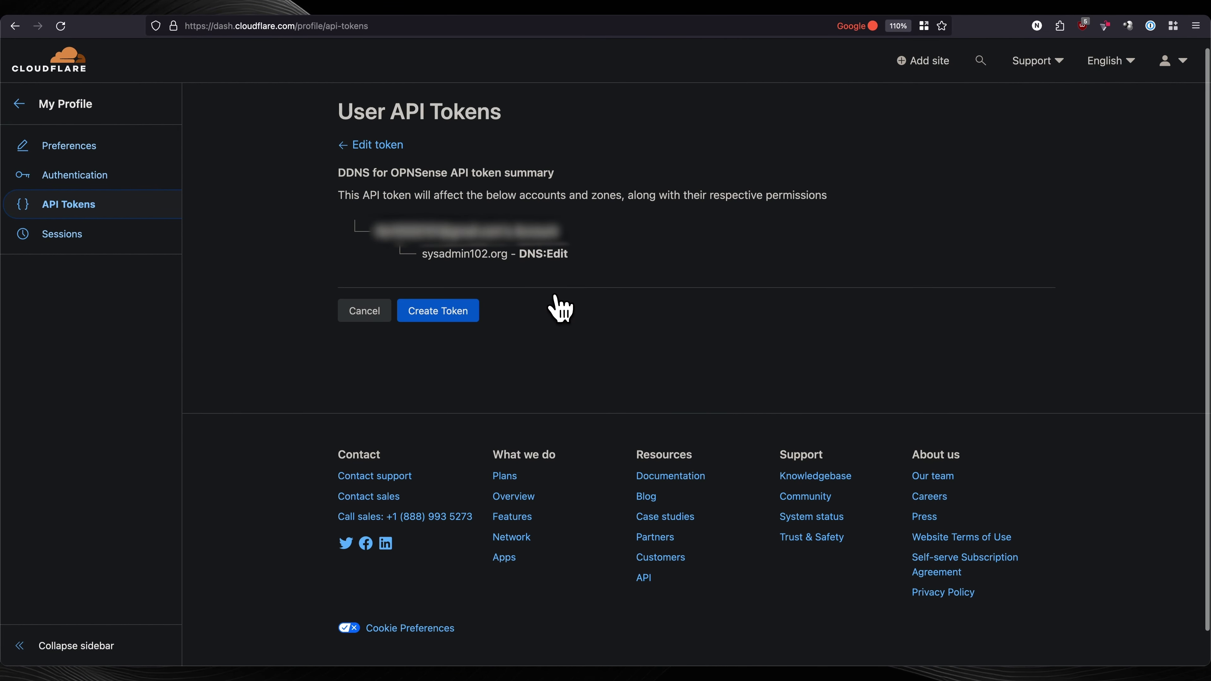
- Create the DDNS for OPNSense token and copy its generated value
left_click(460, 320)
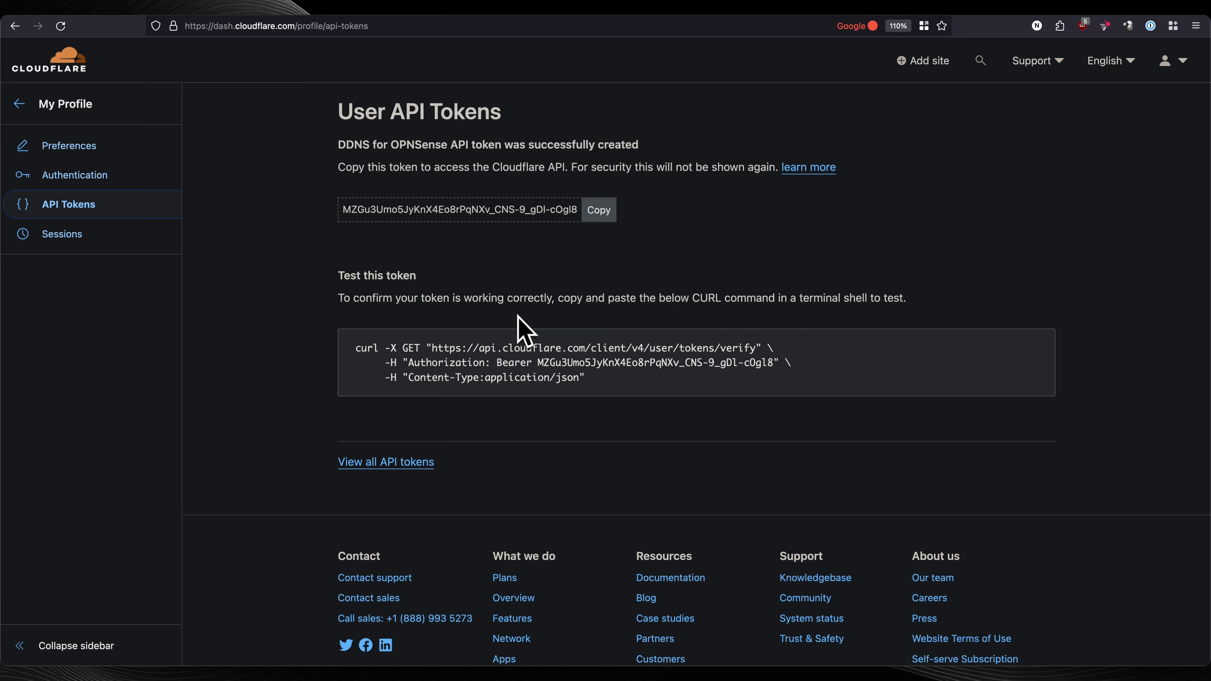
left_click_drag(556, 167, 777, 169)
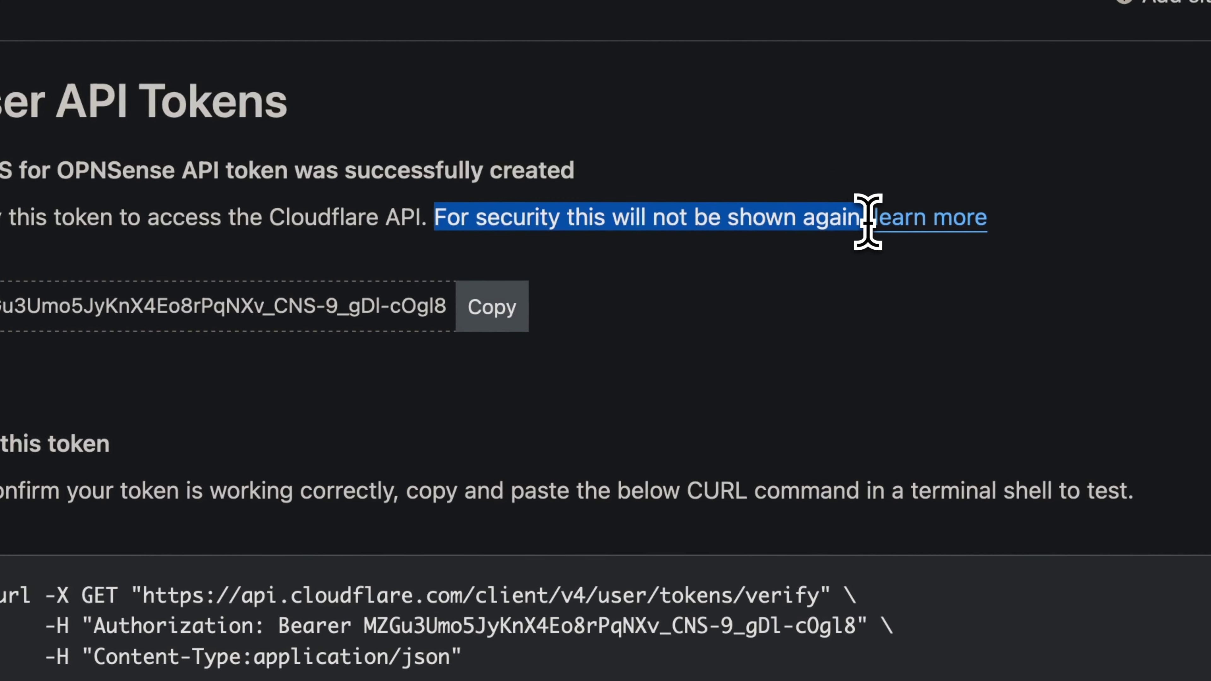
left_click(485, 315)
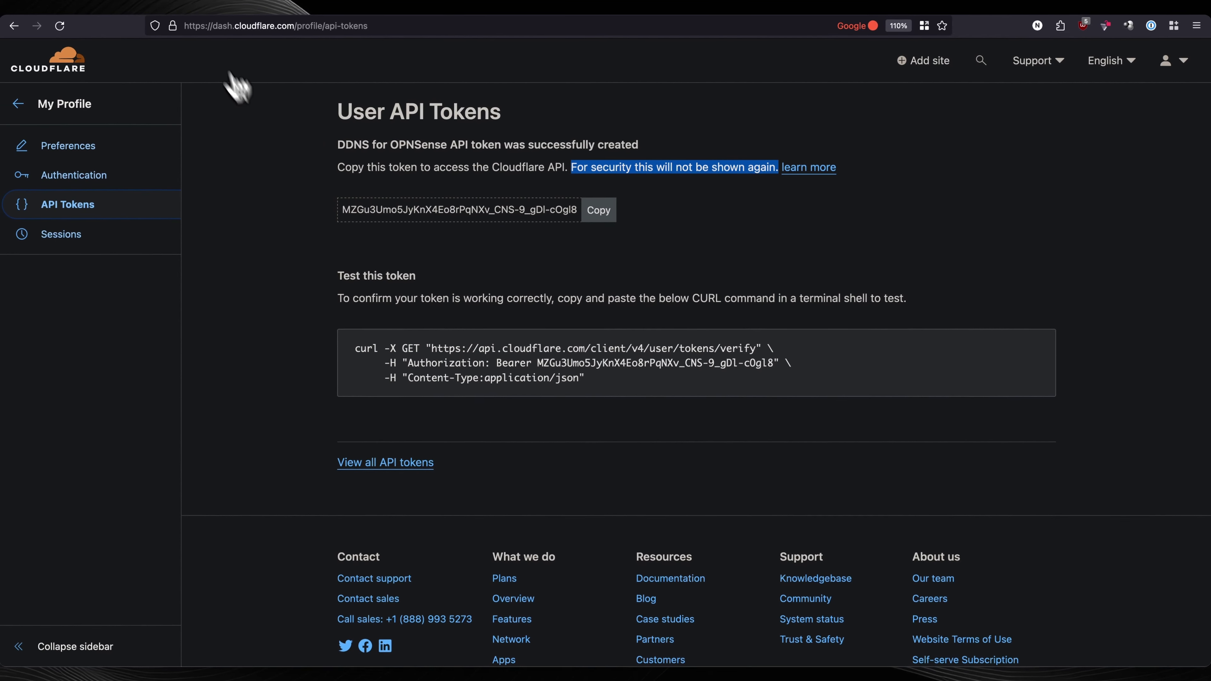
- Back in OPNsense, paste the API token as the account password and save the Cloudflare account
left_click(177, 8)
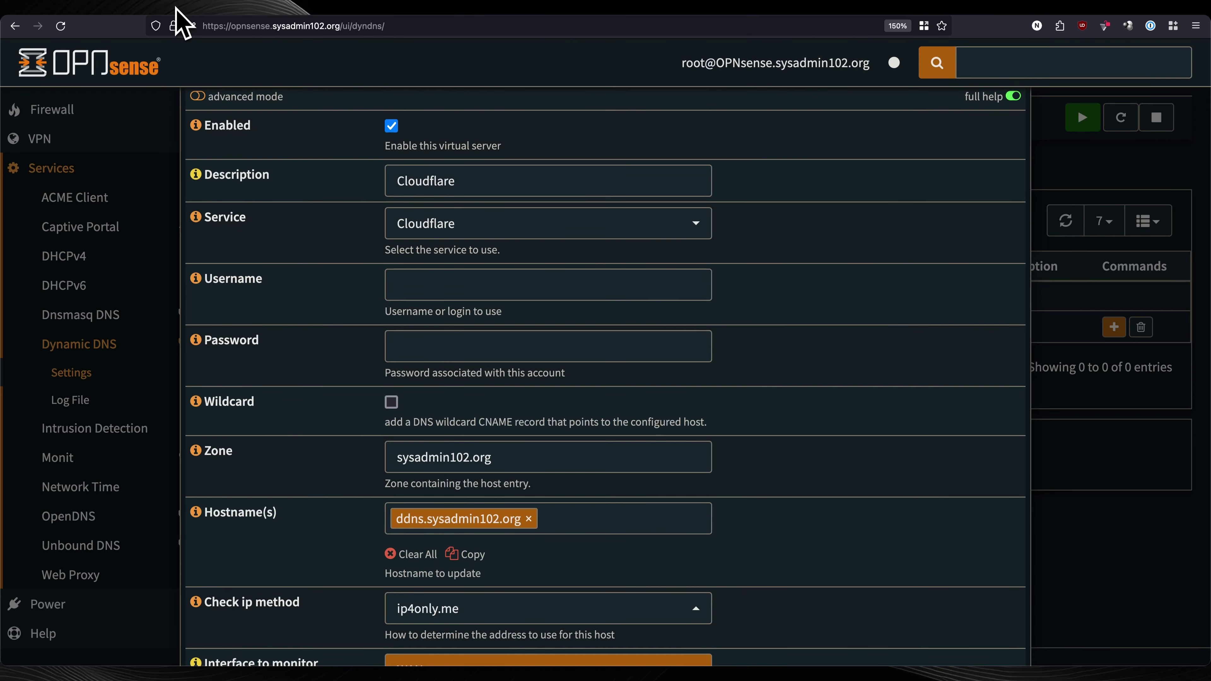
left_click(547, 347)
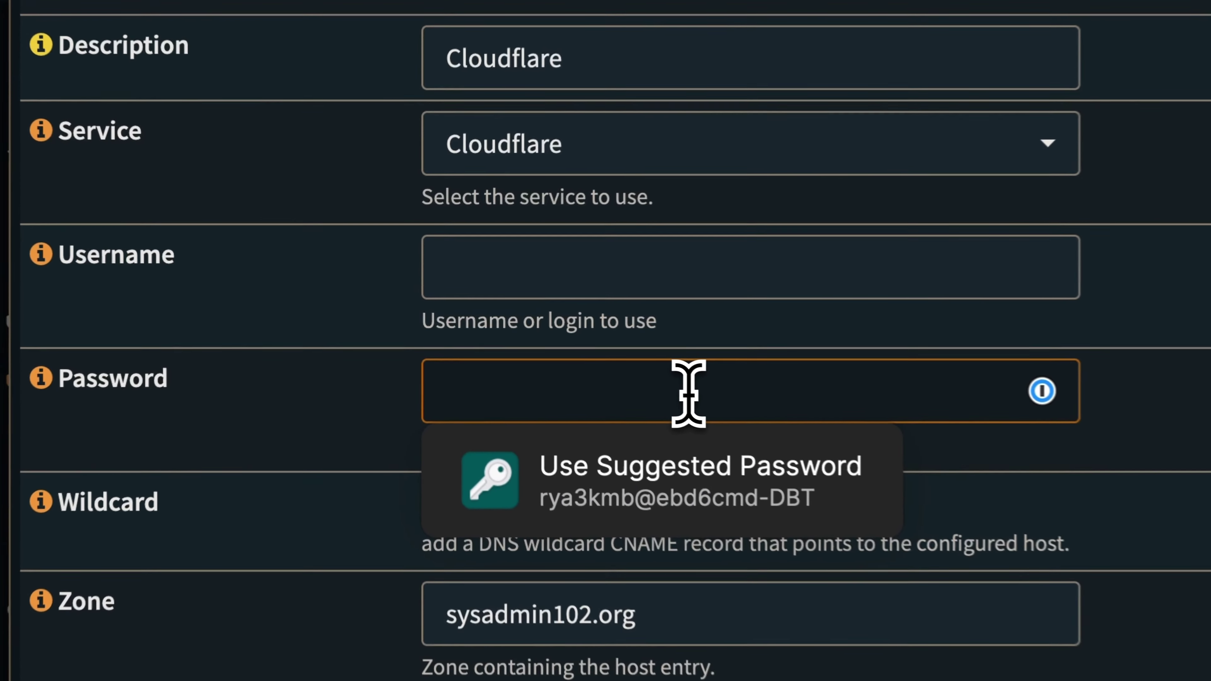
key("ctrl+v")
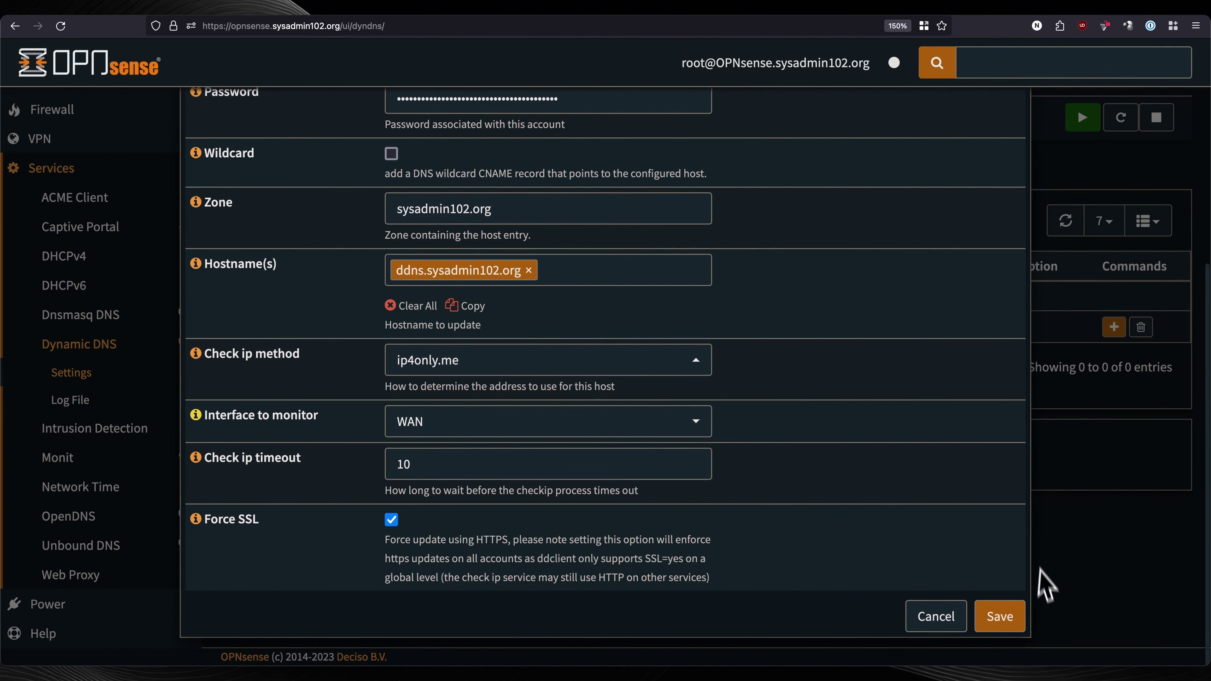
left_click(1014, 622)
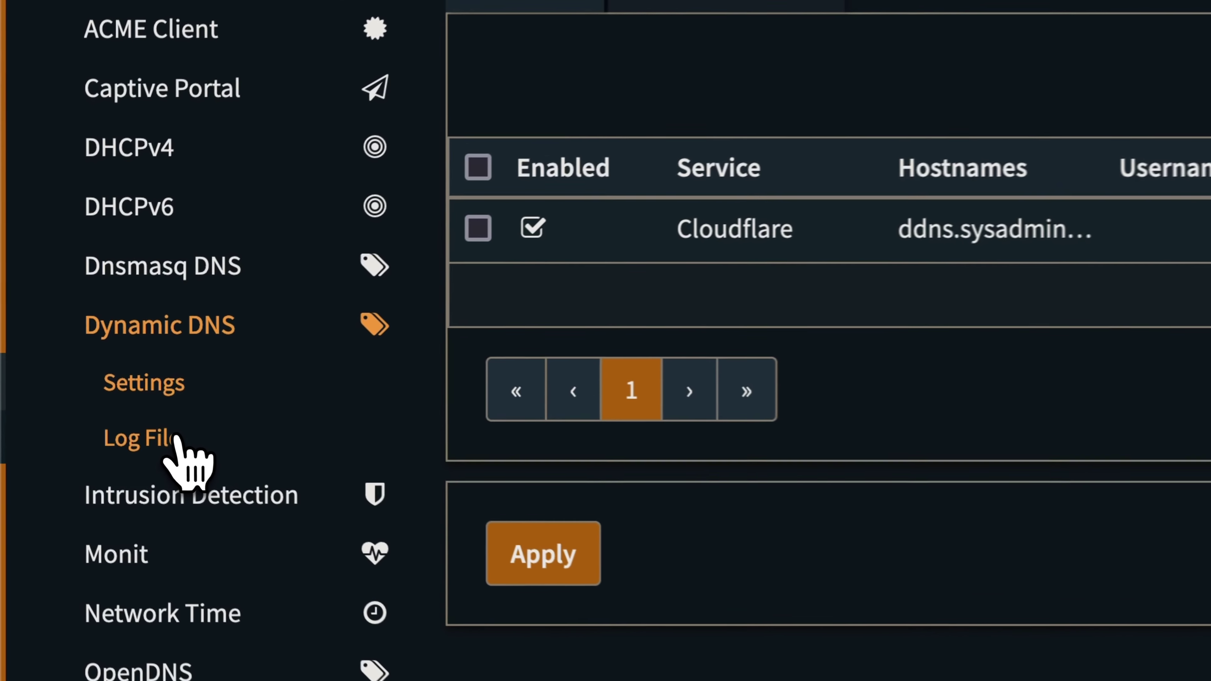
- Read the Dynamic DNS log's SUCCESS line for ddns.sysadmin102.org, then return to Cloudflare Home
left_click(174, 438)
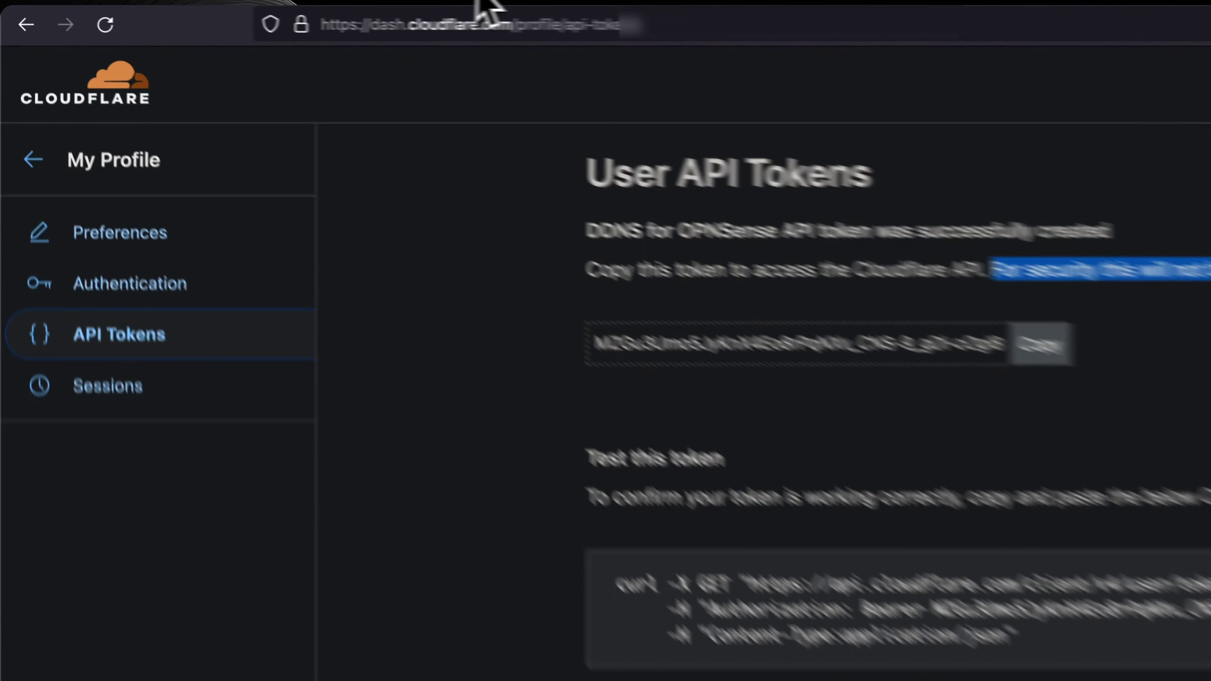
left_click(105, 164)
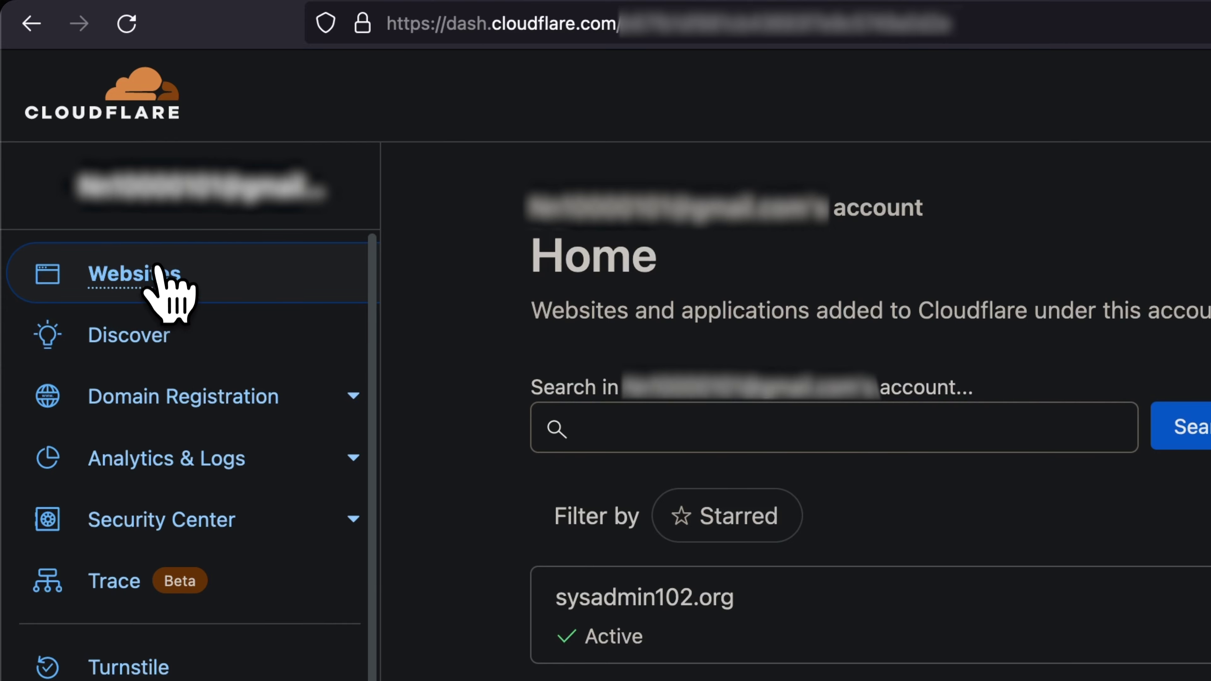
- Check sysadmin102.org's DNS records: the ddns A record now holds the public IP instead of 10.0.0.1
left_click(644, 587)
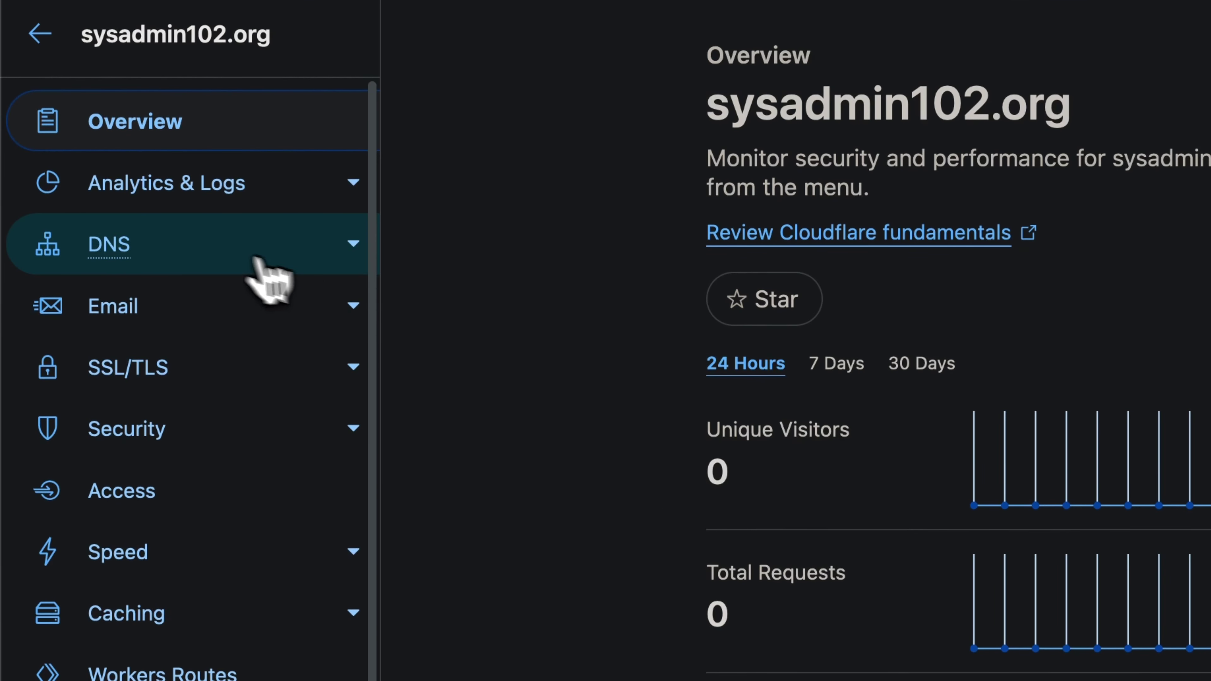
left_click(205, 249)
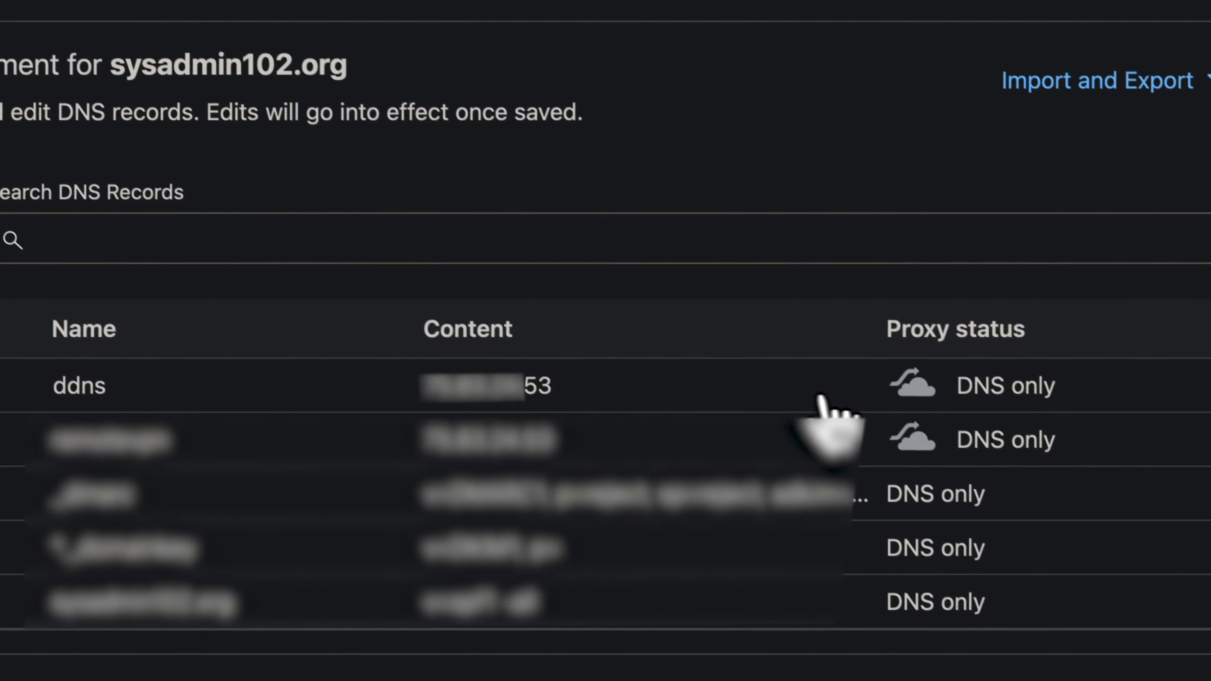